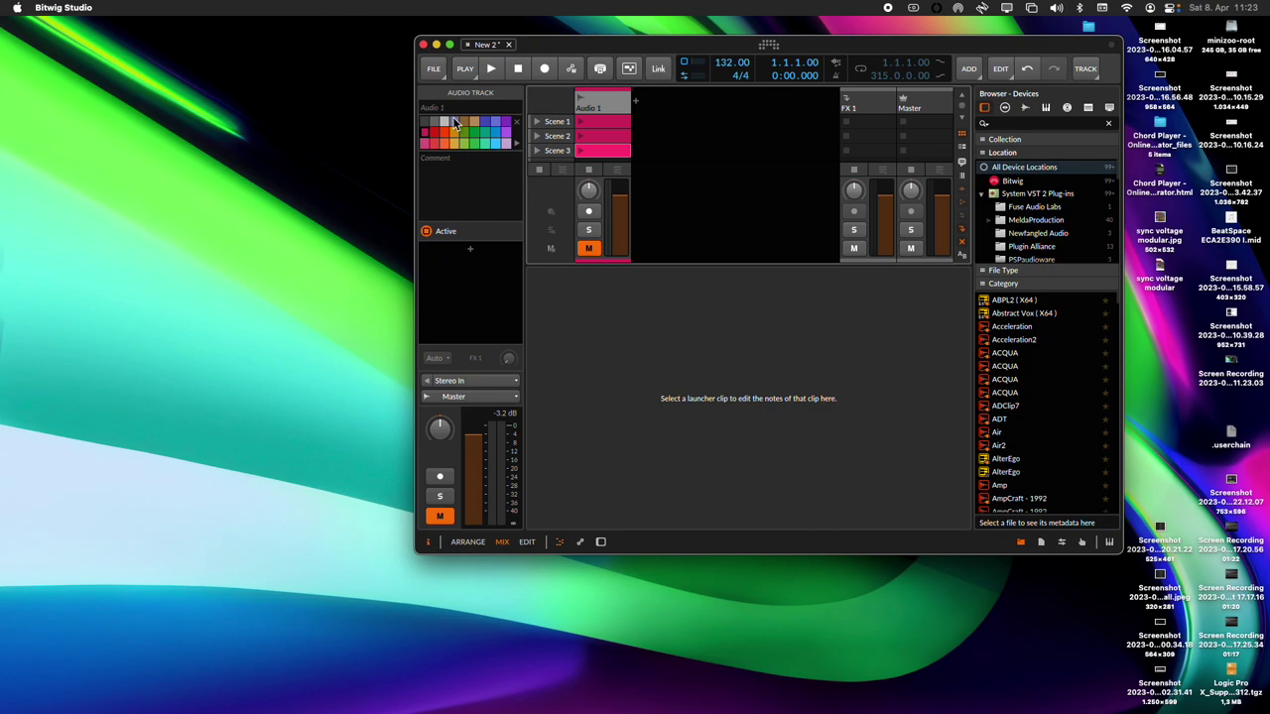
# Set the audio sample rate to 96000 Hz in Settings, apply it immediately, and close Settings.
pyautogui.click(435, 70)
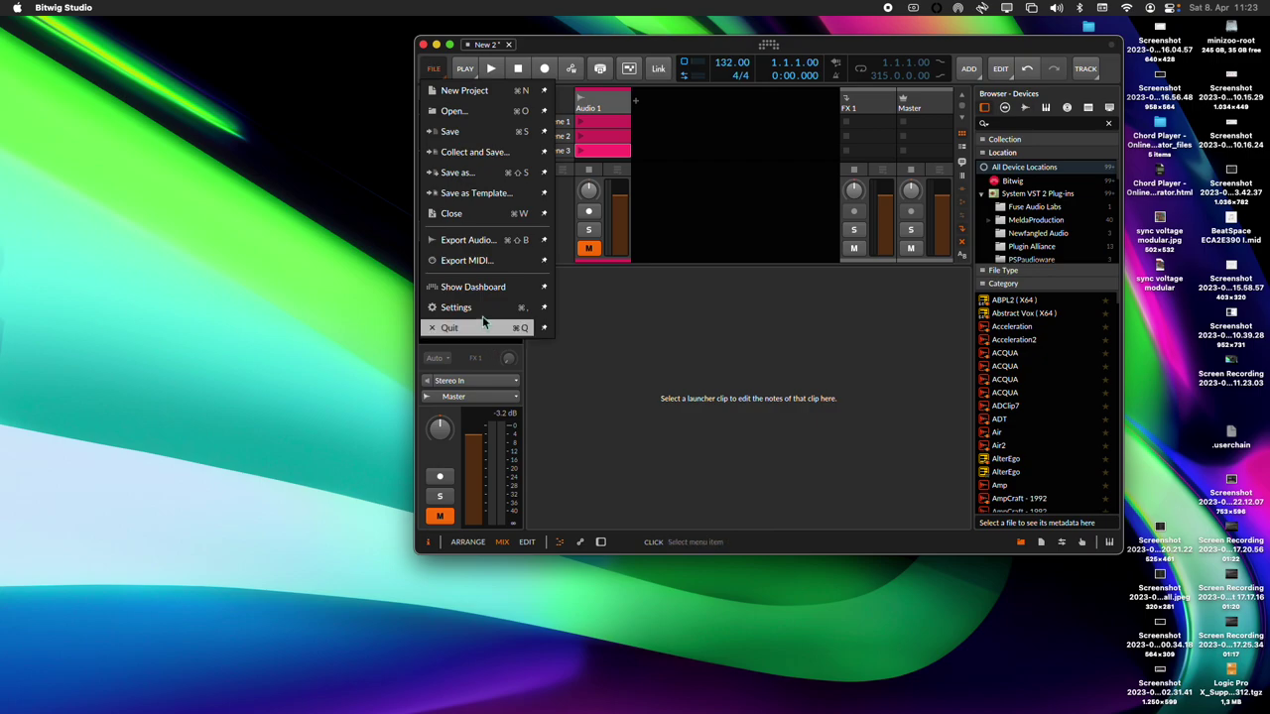
pyautogui.click(476, 308)
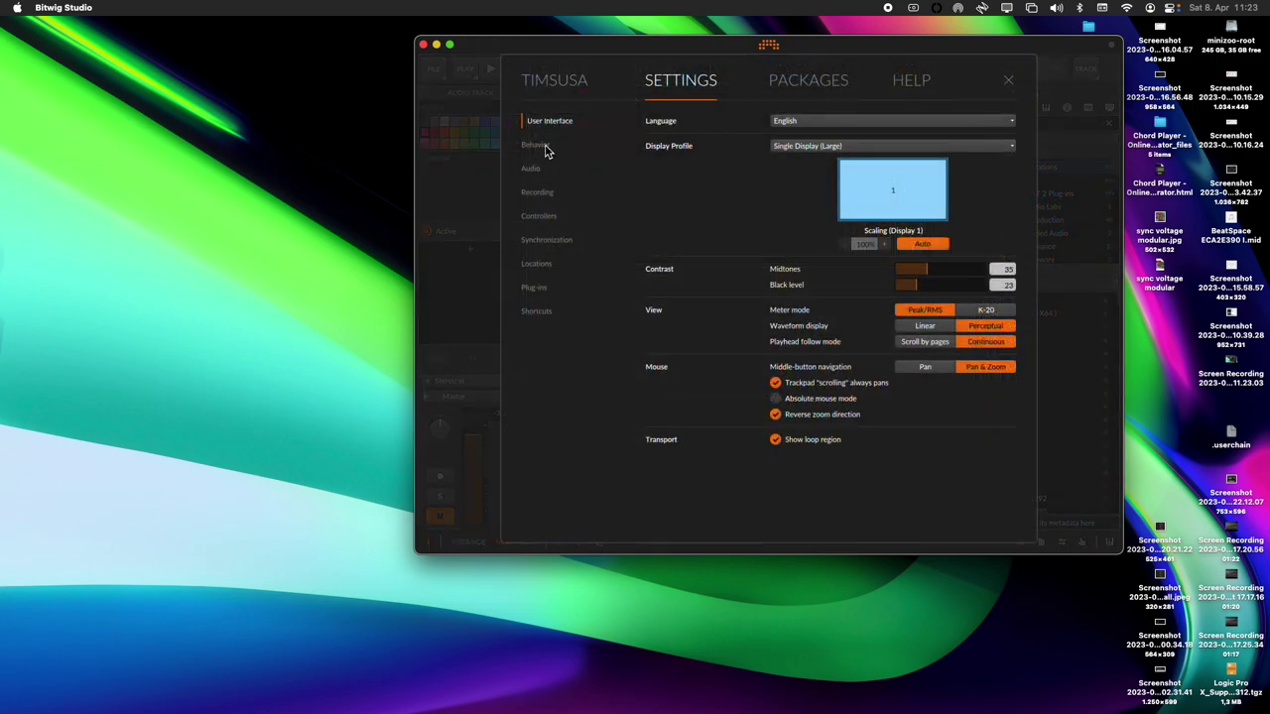
pyautogui.click(536, 169)
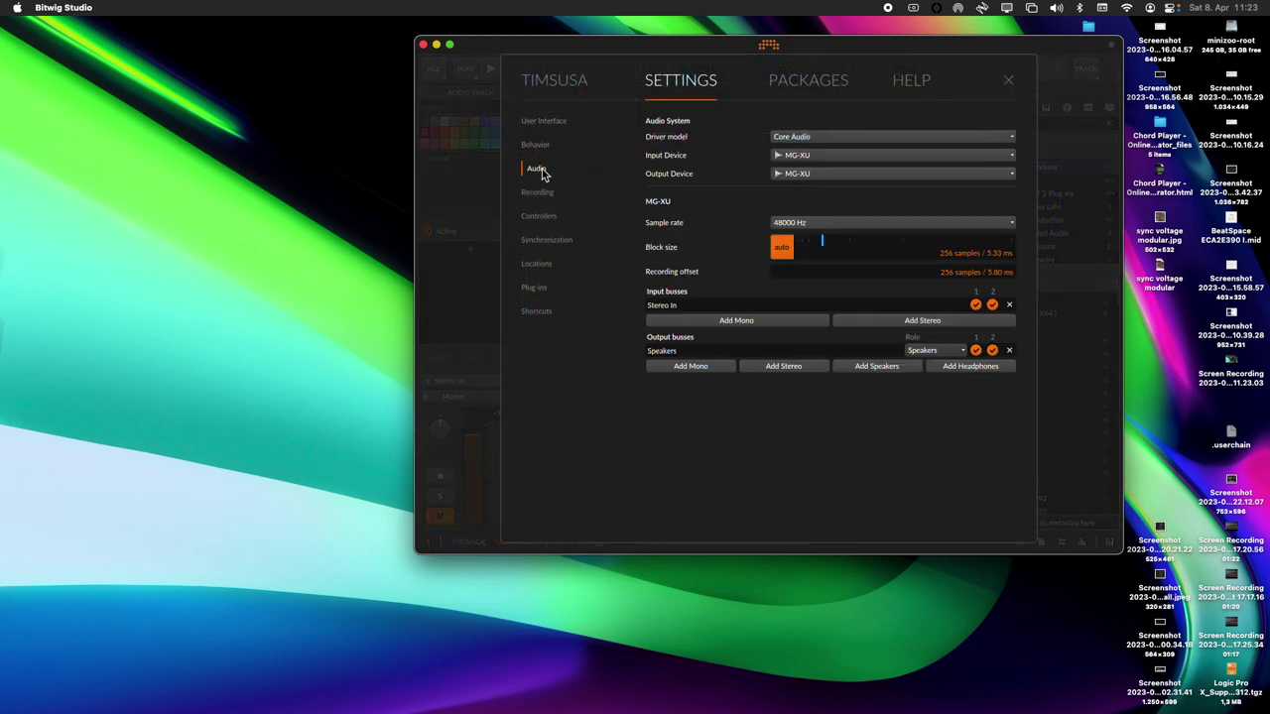
pyautogui.click(838, 224)
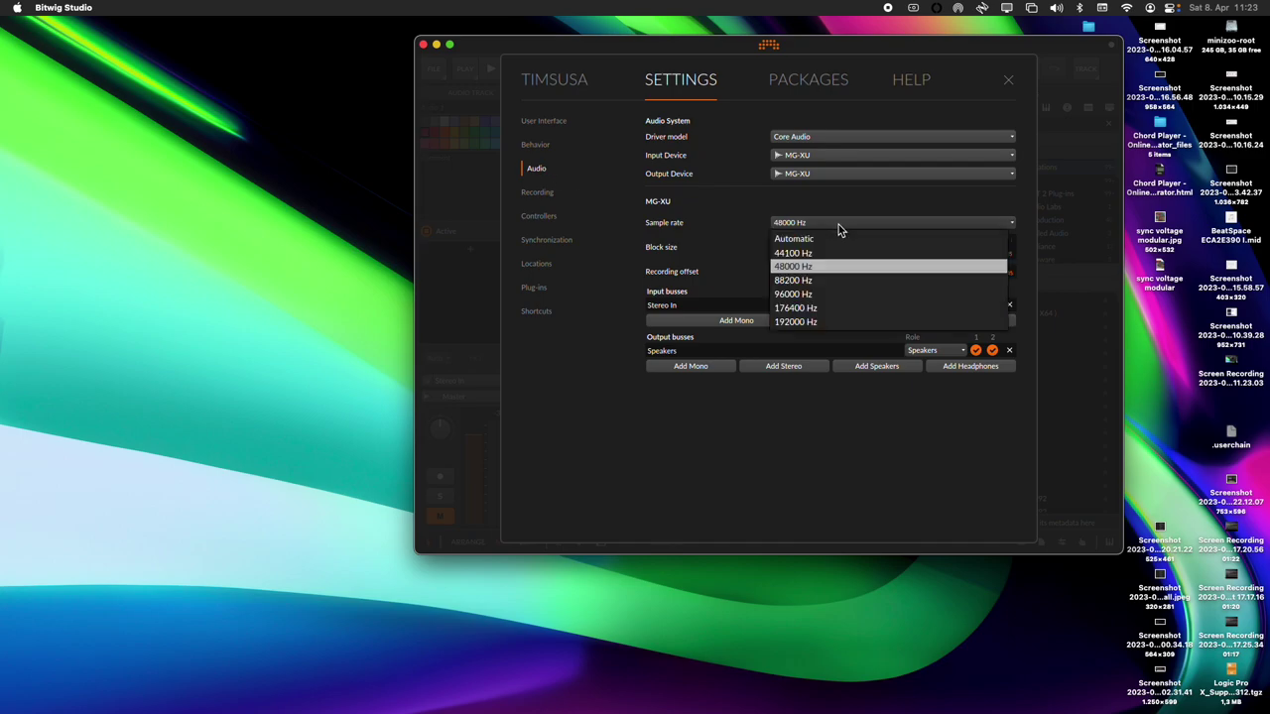
pyautogui.click(804, 294)
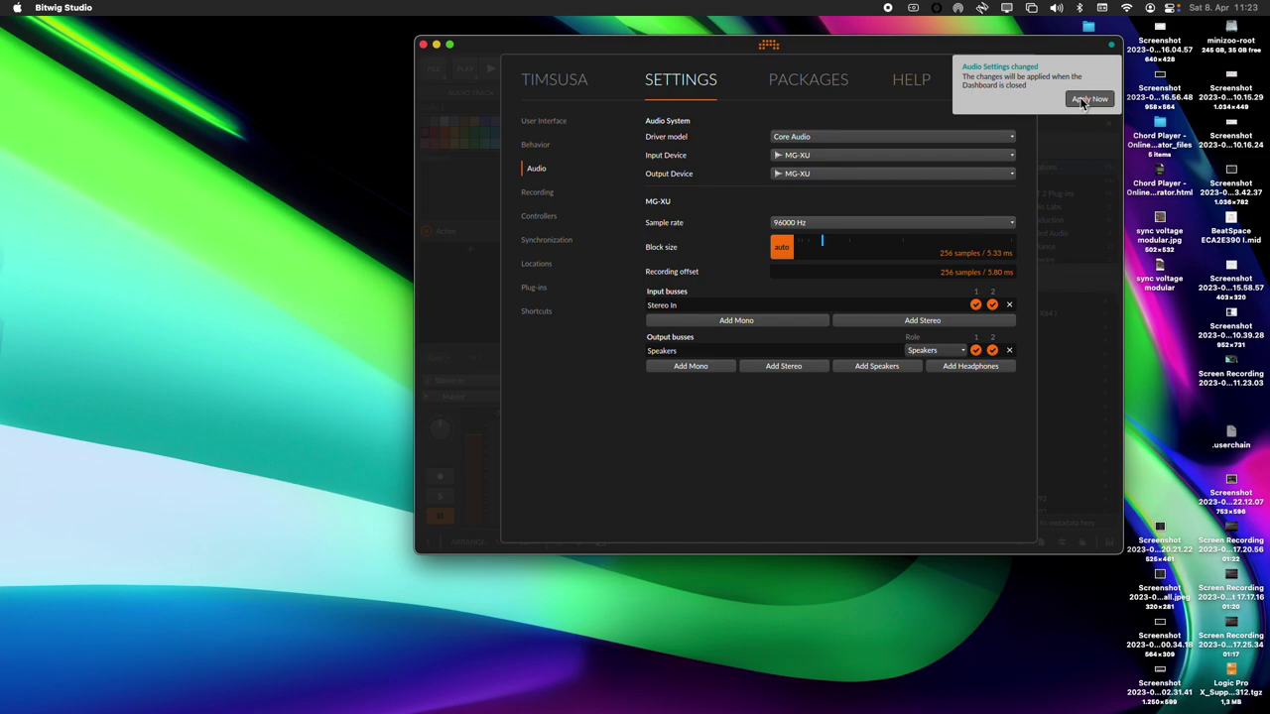
pyautogui.click(1088, 99)
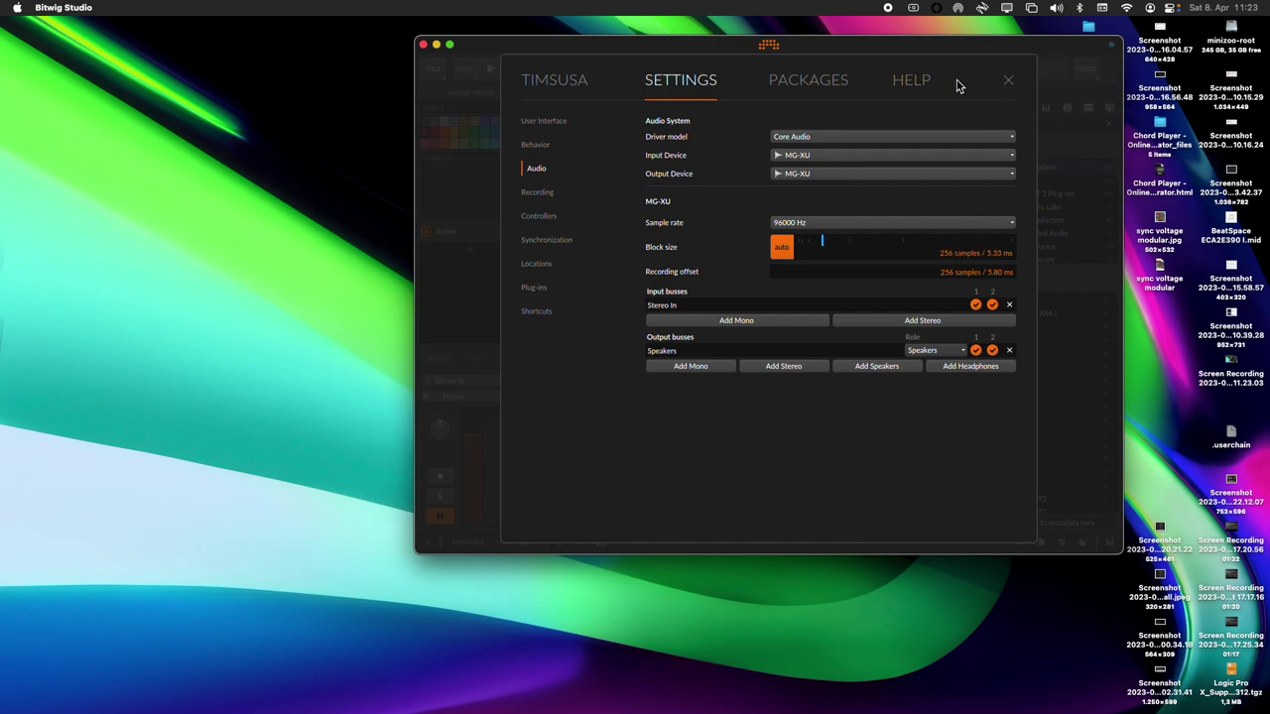
pyautogui.click(1009, 81)
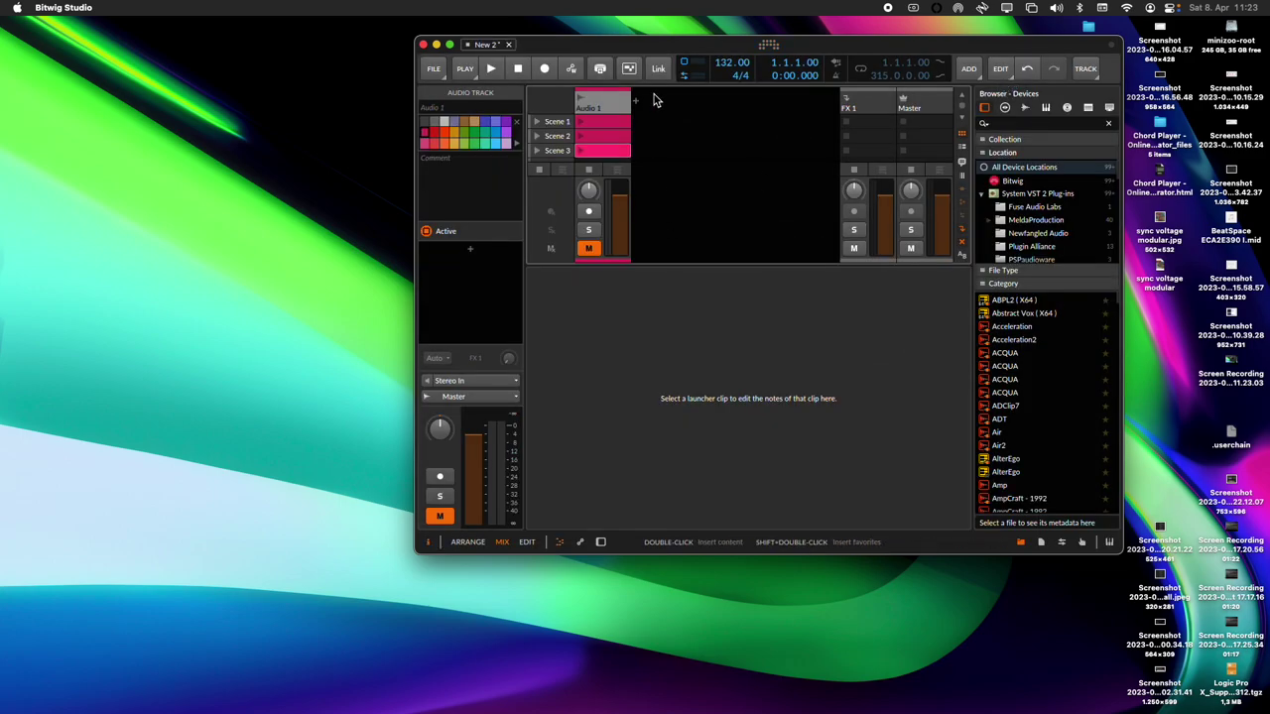
# Add a new audio track, Audio 2, and drag the mixer area below the launcher larger.
pyautogui.click(968, 68)
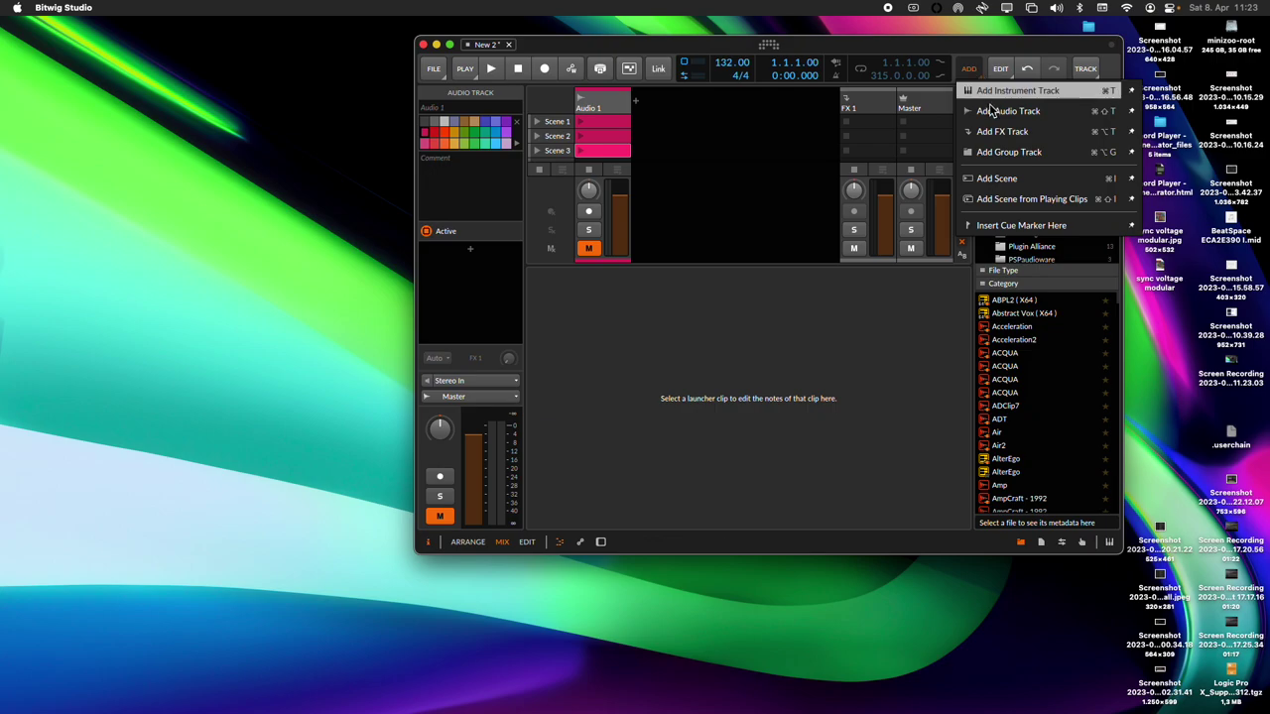
pyautogui.click(992, 111)
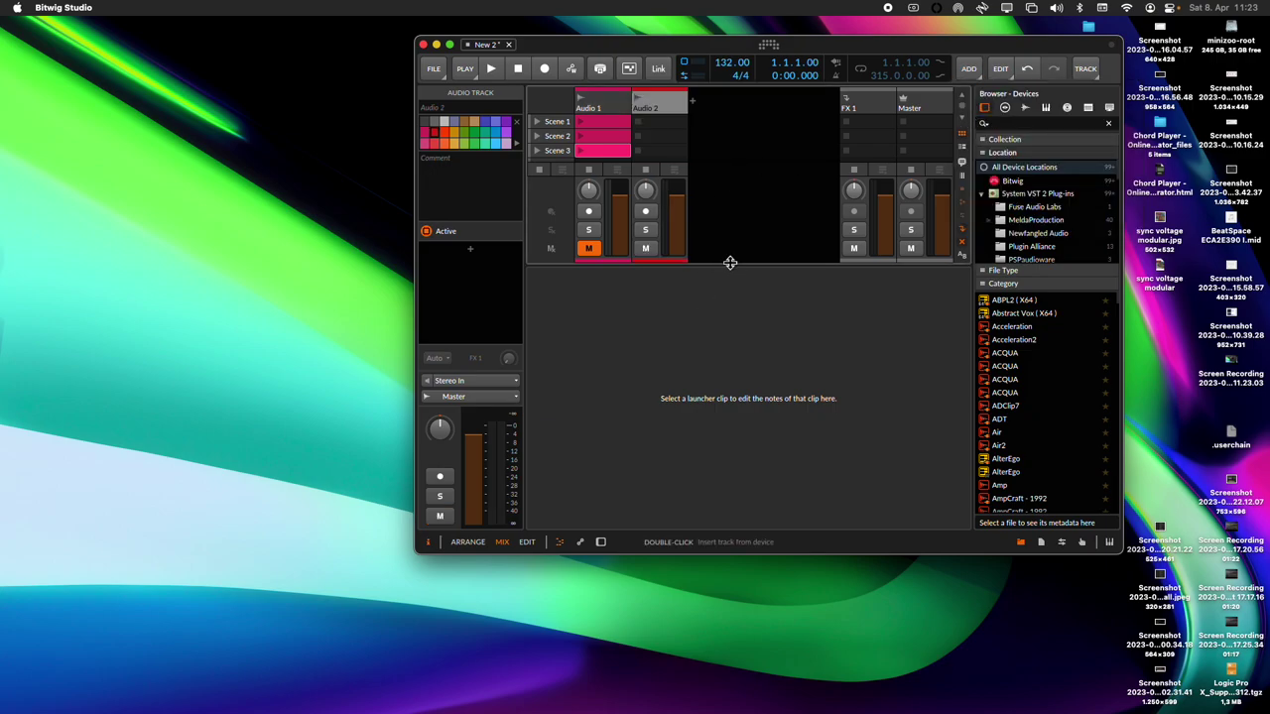
pyautogui.moveTo(729, 262); pyautogui.dragTo(743, 493)
# Check Audio 2's input options and review the Recording, Interface and Audio settings pages.
pyautogui.click(660, 386)
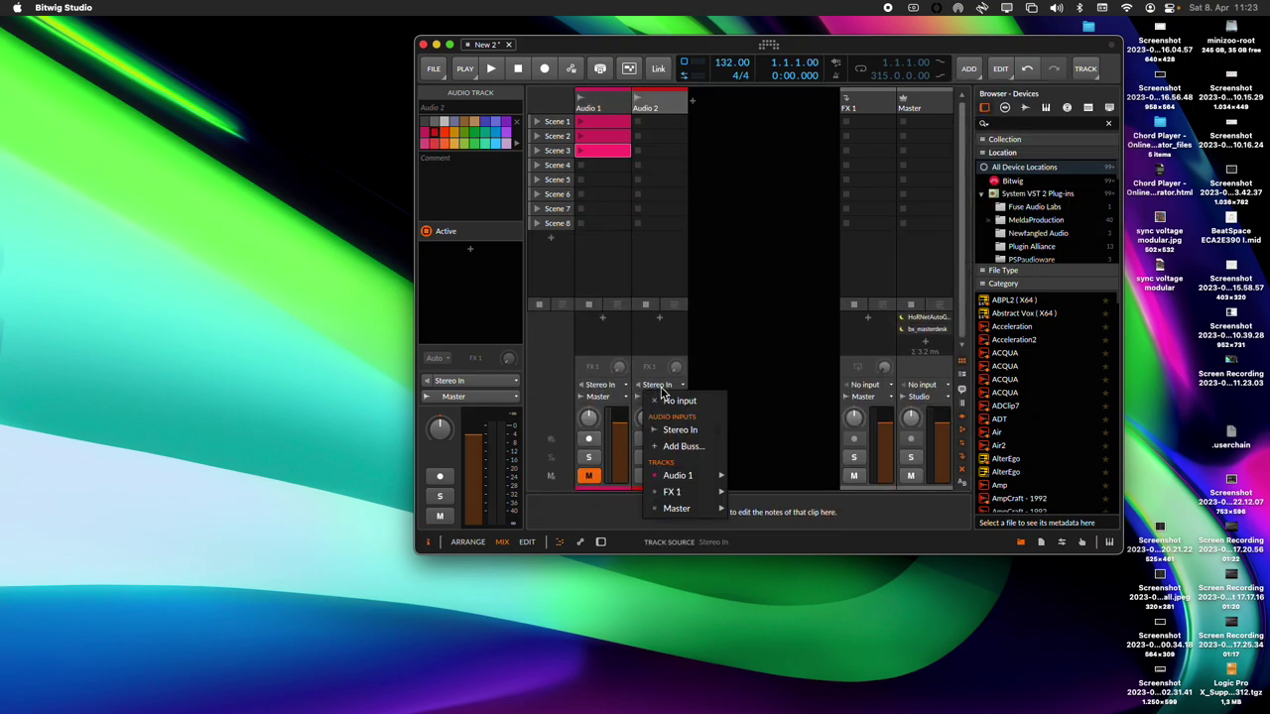
pyautogui.click(680, 448)
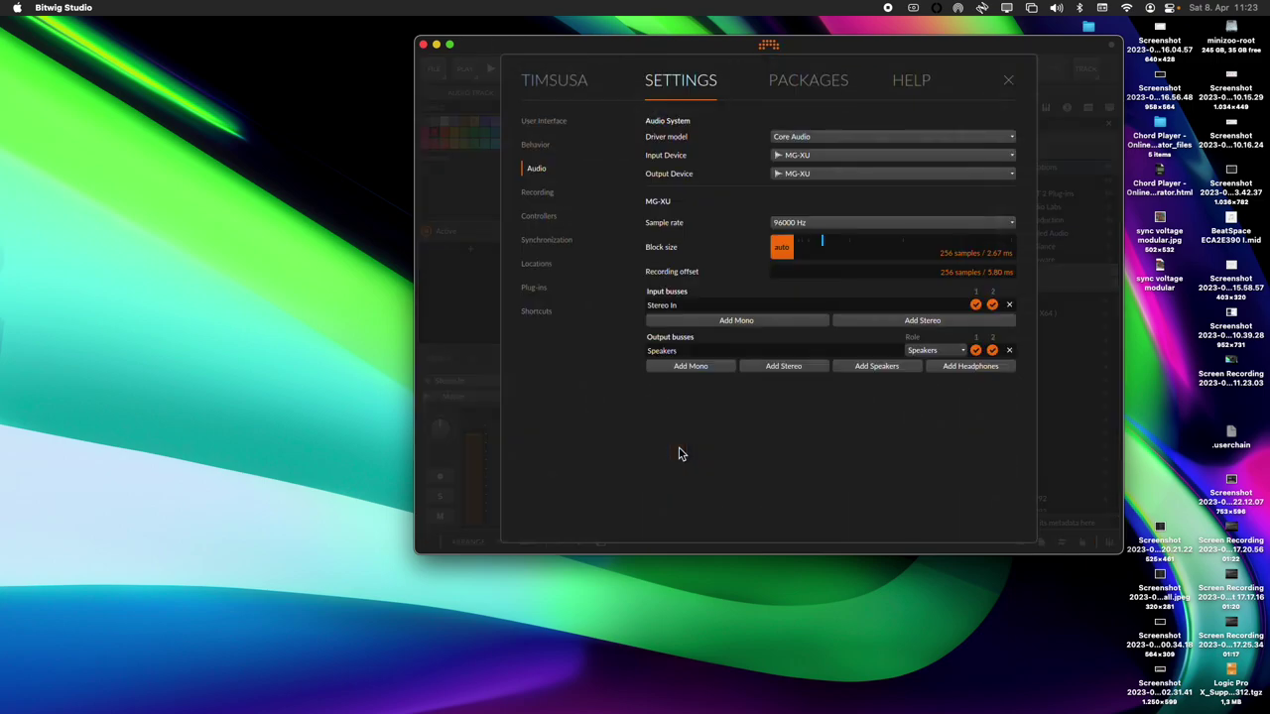
pyautogui.click(540, 193)
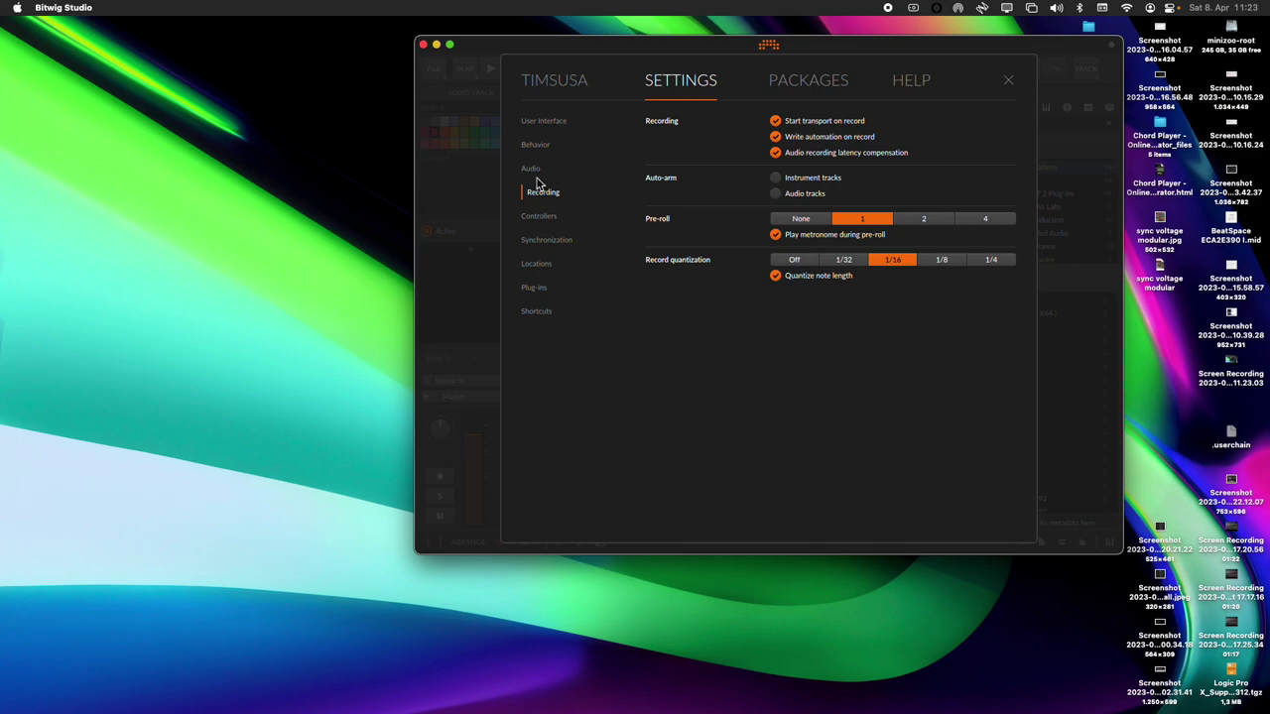
pyautogui.click(551, 120)
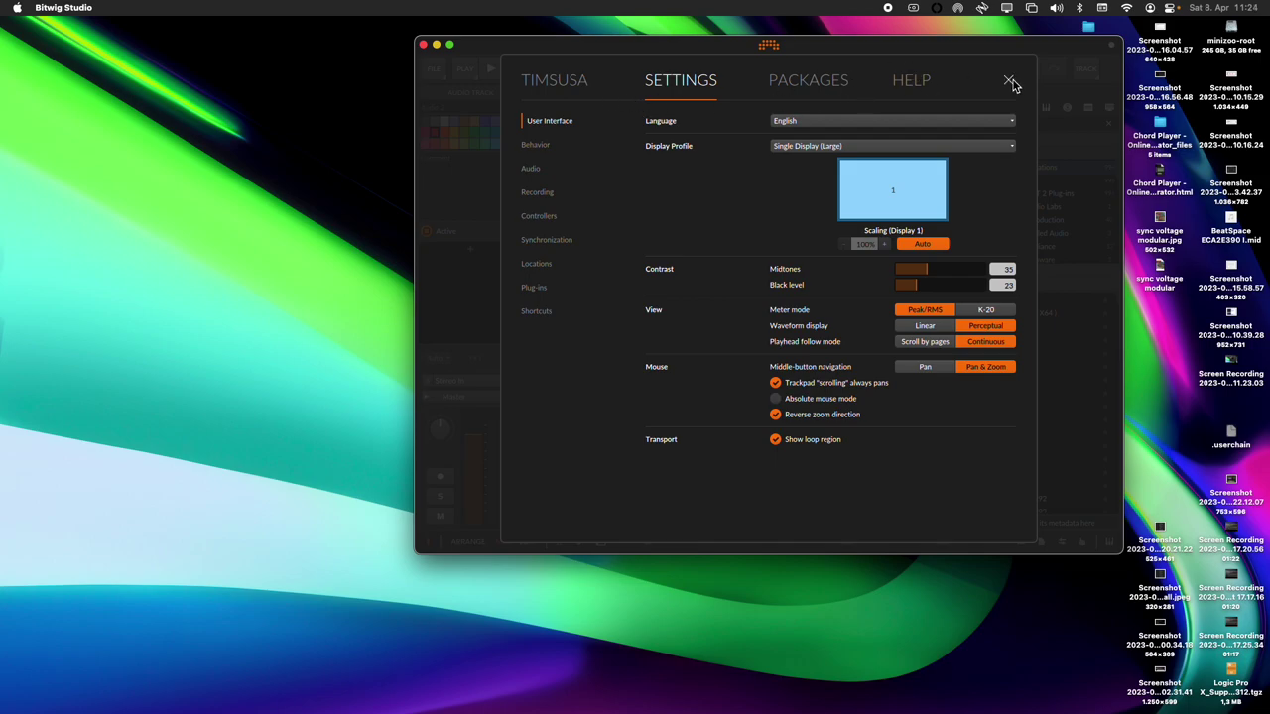
pyautogui.click(536, 168)
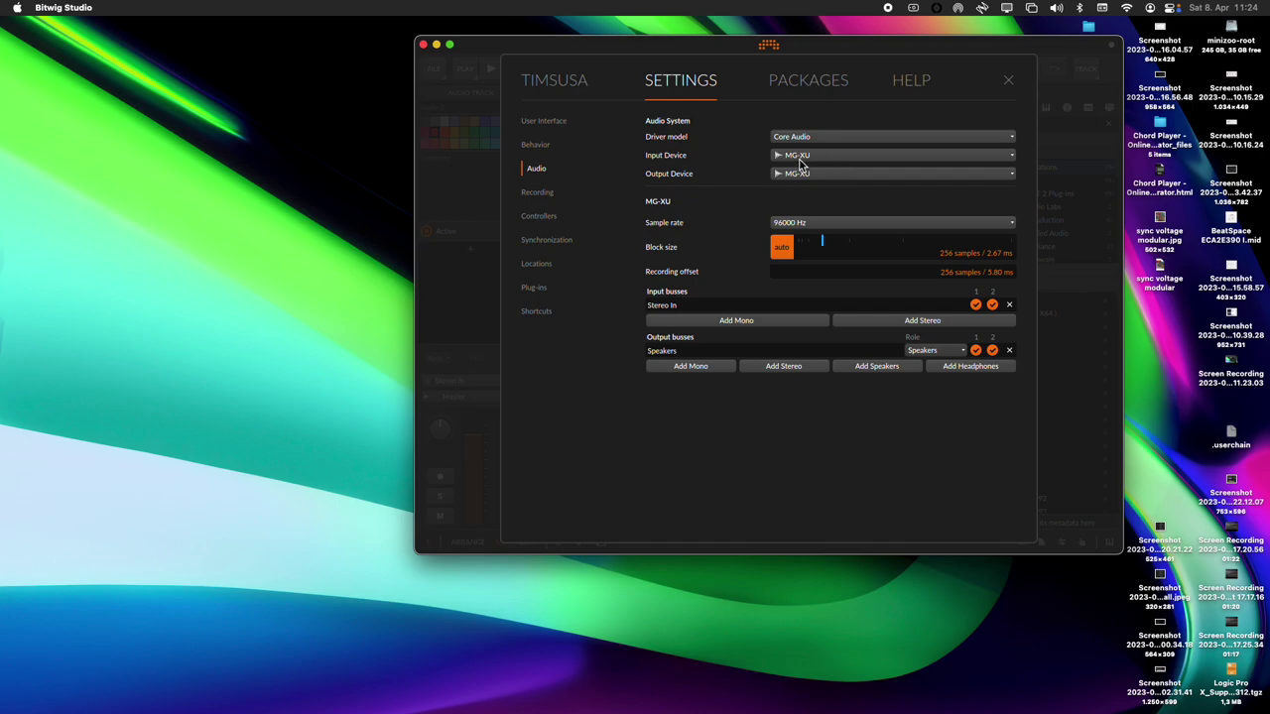
pyautogui.click(1008, 83)
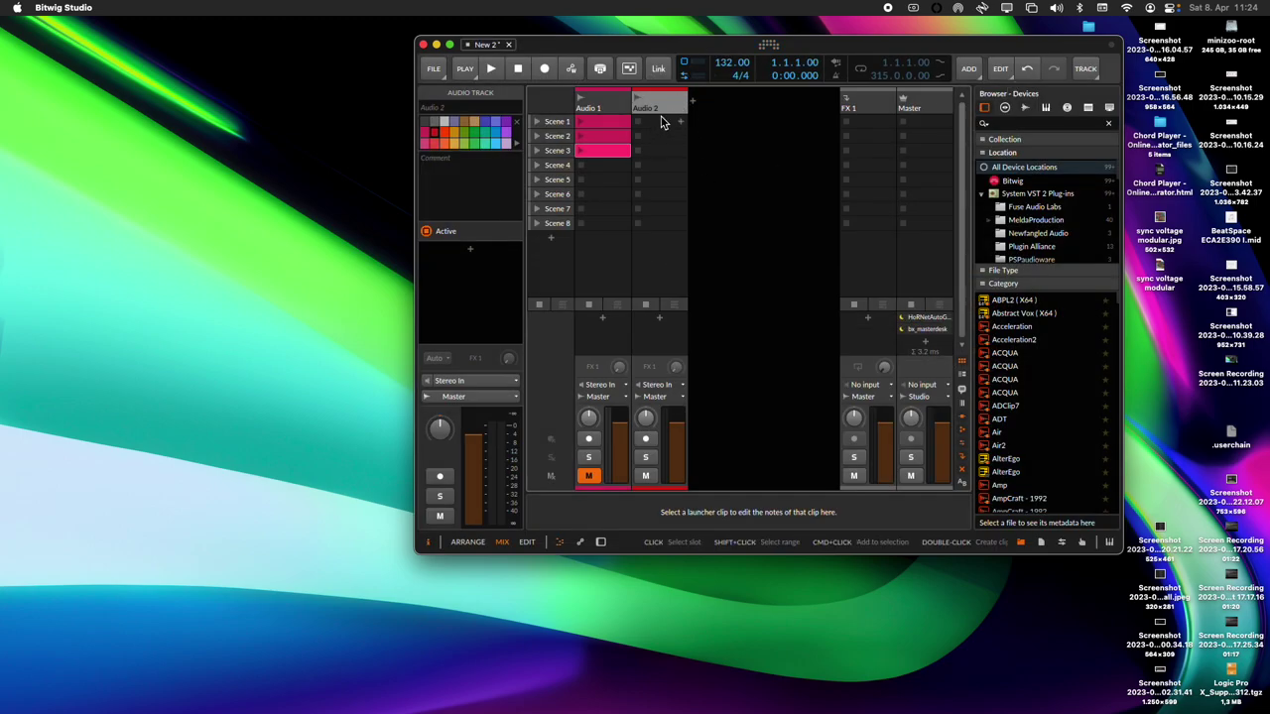
# Mute and record-arm Audio 2, then start recording clip Audio 2-1 in its Scene 1 slot.
pyautogui.click(647, 478)
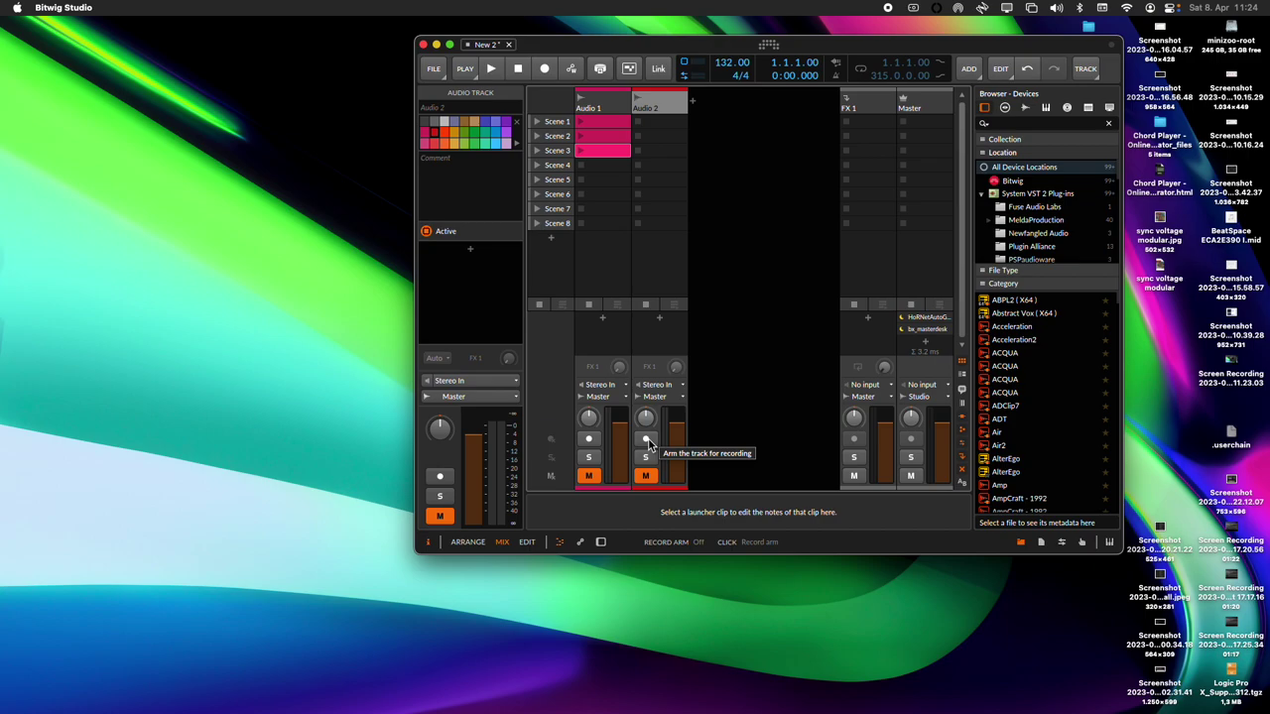
pyautogui.click(647, 441)
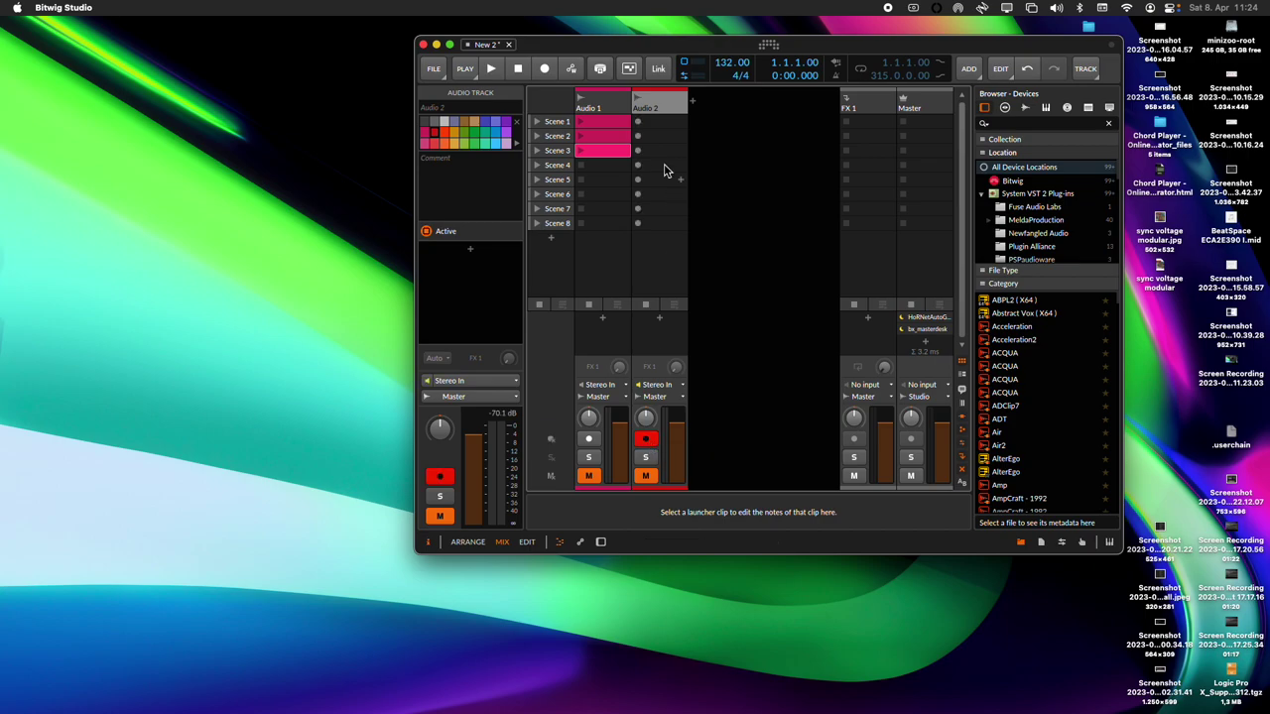
pyautogui.click(637, 123)
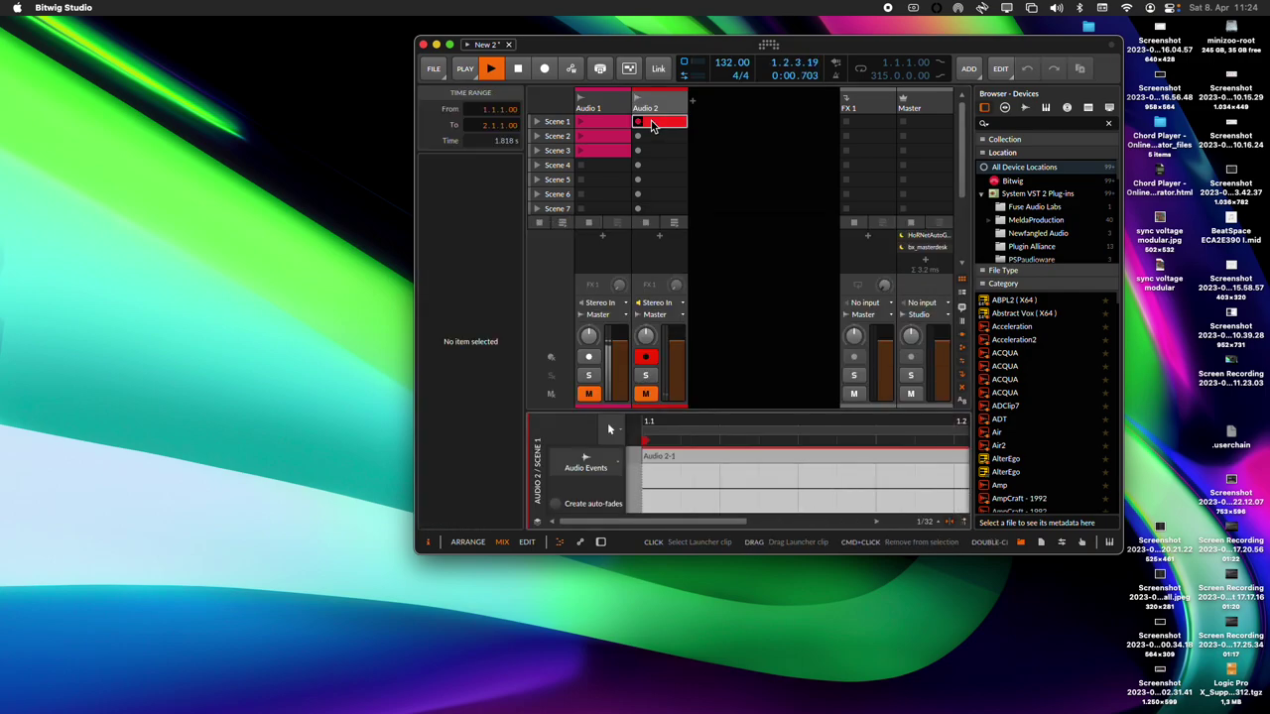
# Maximize the window, enlarge the clip editor, then stop recording Audio 2-1 and select it.
pyautogui.doubleClick(907, 49)
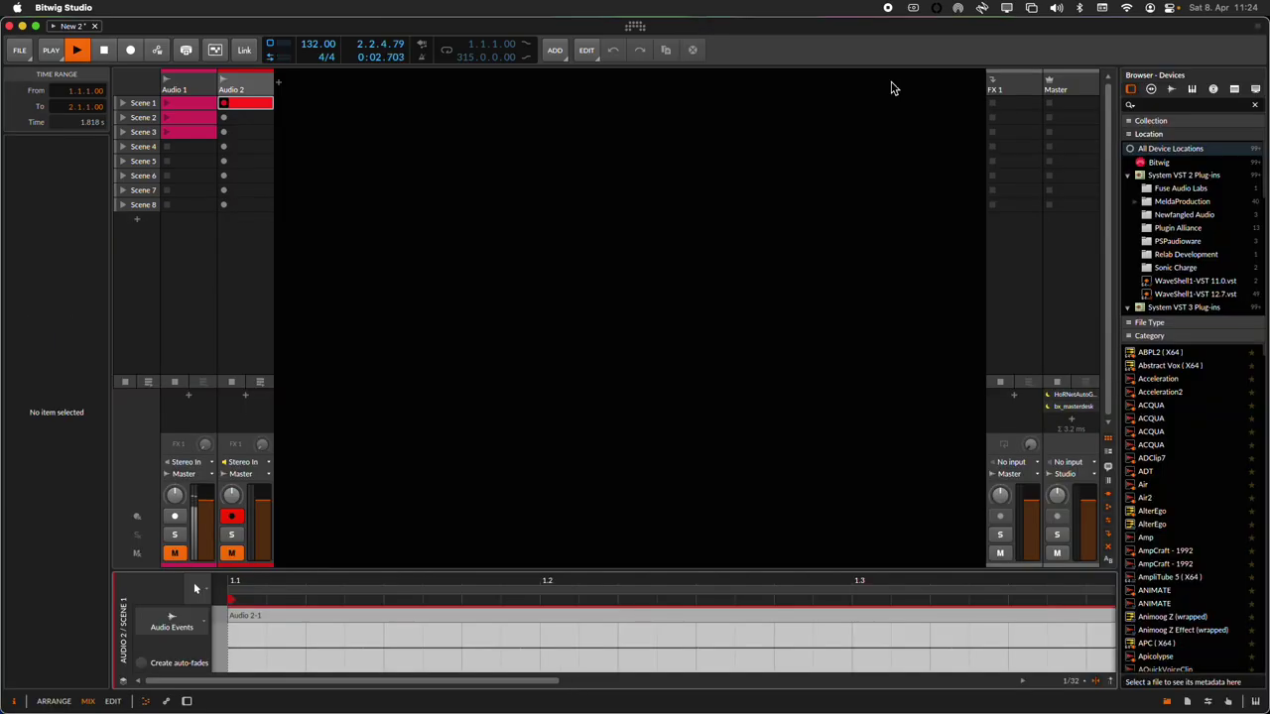
pyautogui.moveTo(390, 552); pyautogui.dragTo(418, 340)
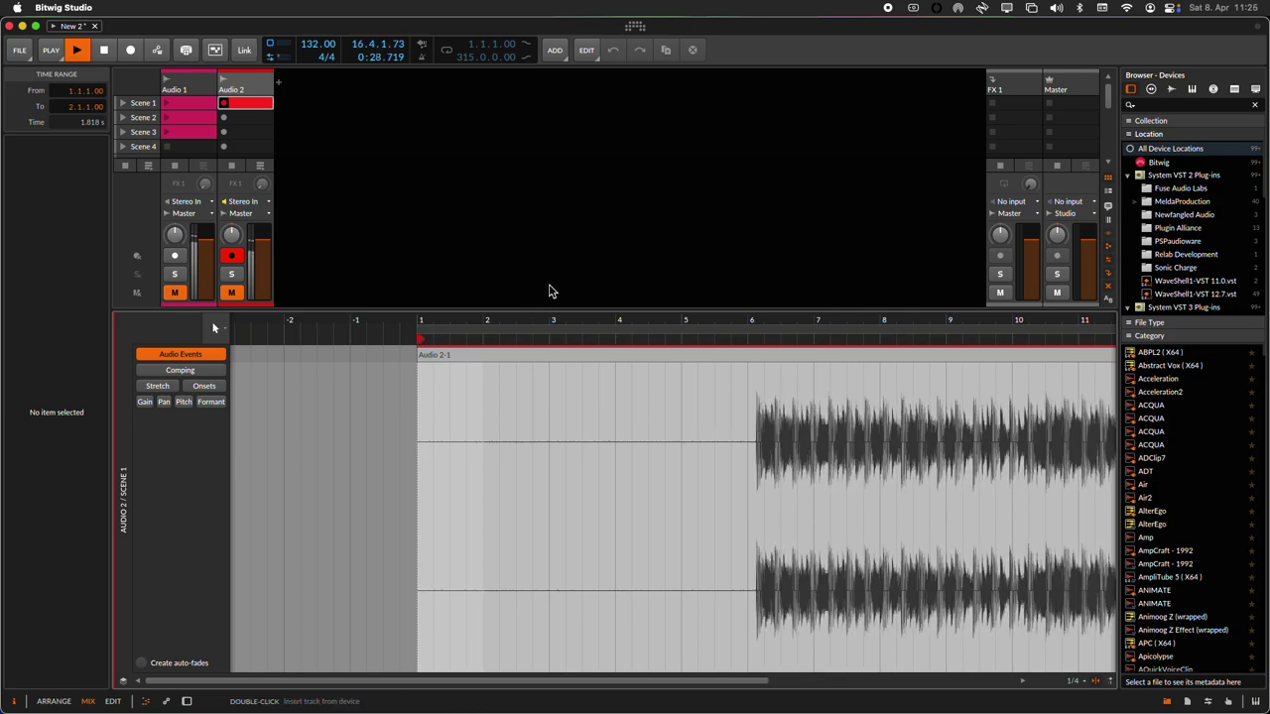
pyautogui.click(1077, 100)
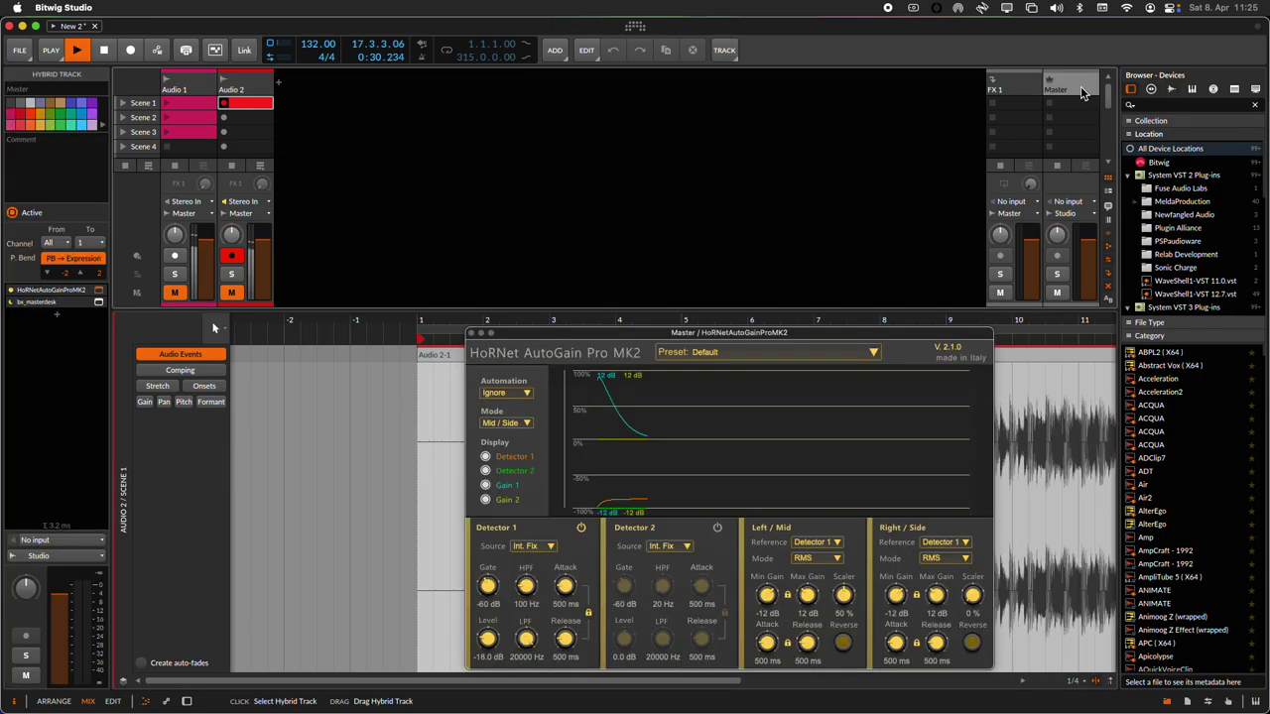
pyautogui.click(232, 168)
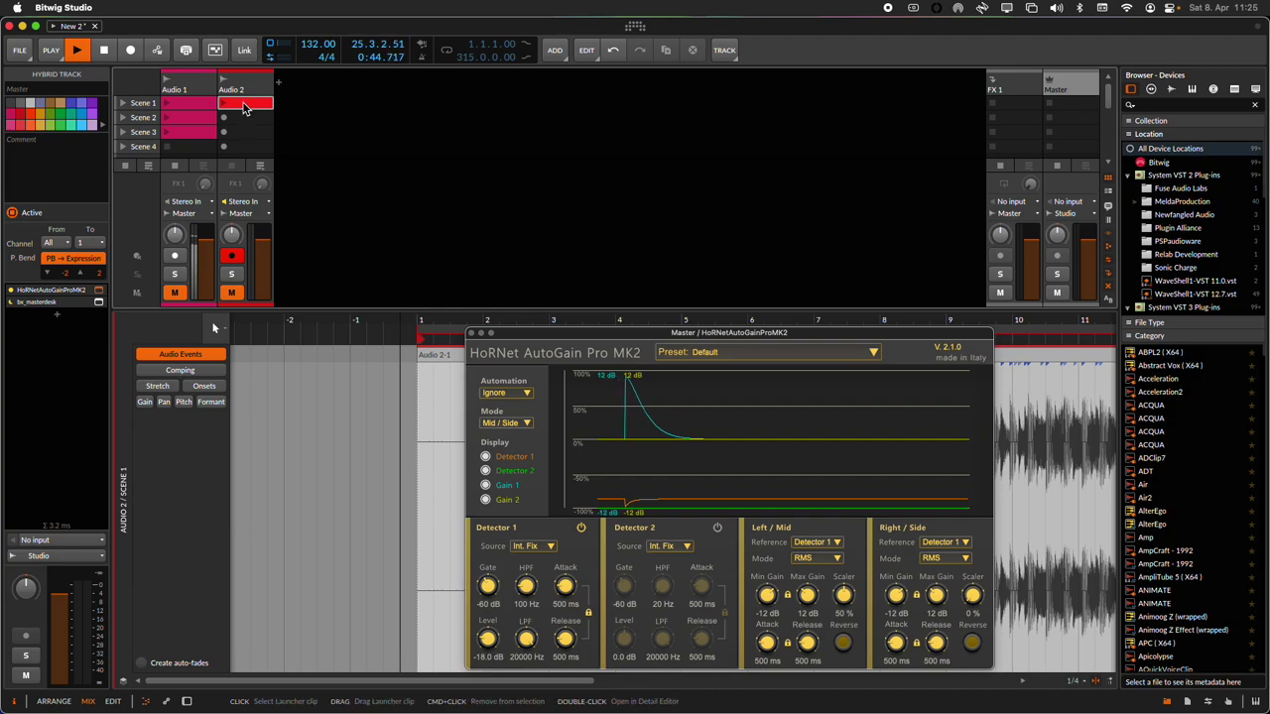
pyautogui.click(231, 102)
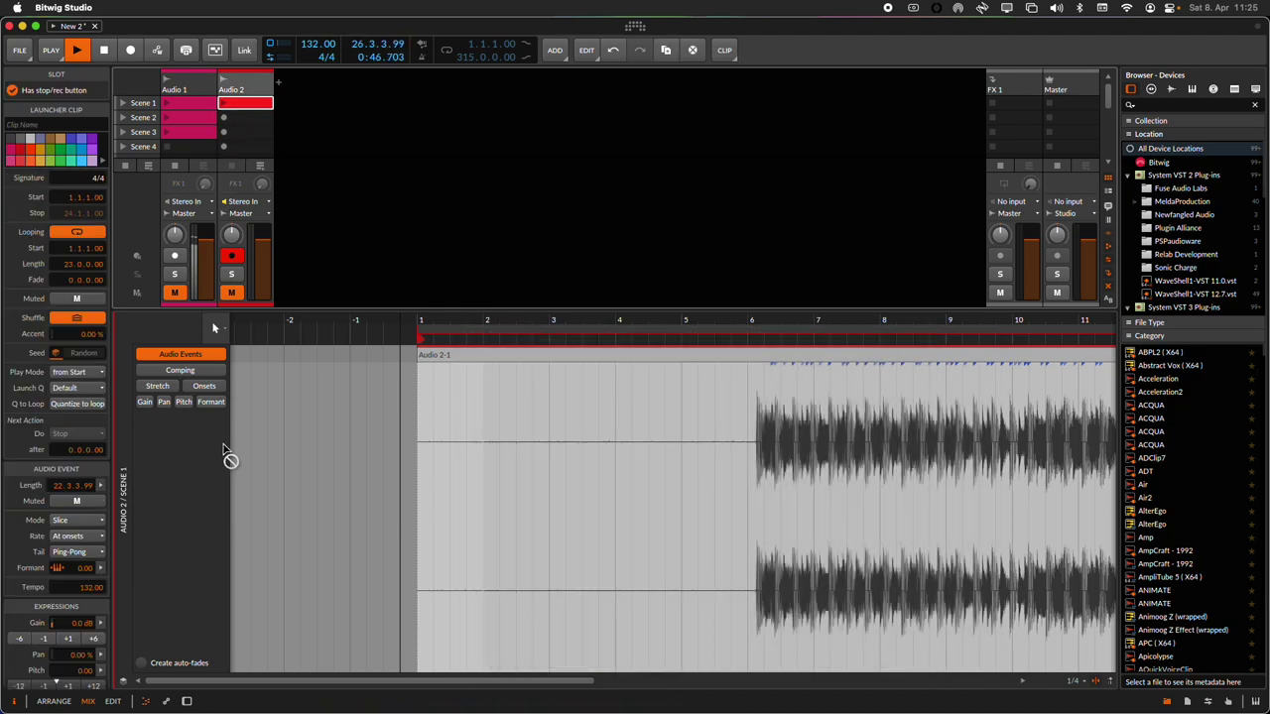
# Drag the Audio 2 launcher clip into the arrangement, unmute Audio 2 and mute Audio 1.
pyautogui.moveTo(54, 701); pyautogui.dragTo(267, 179)
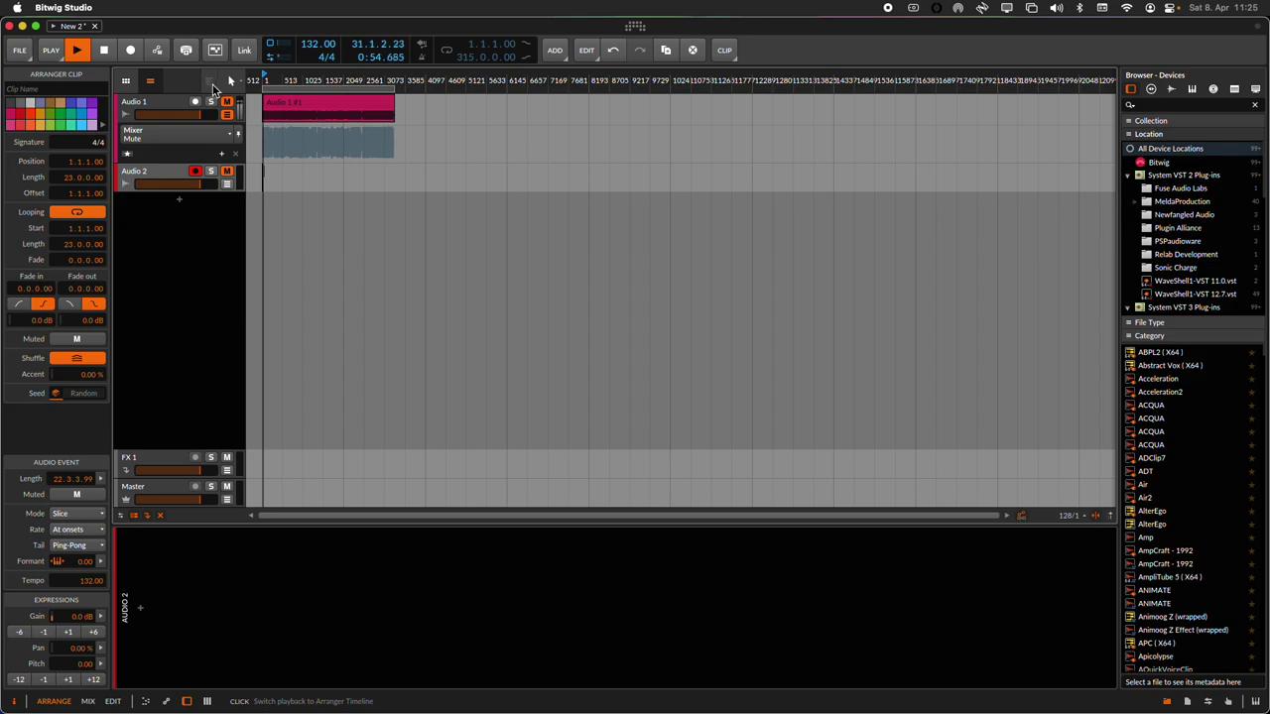
pyautogui.click(227, 170)
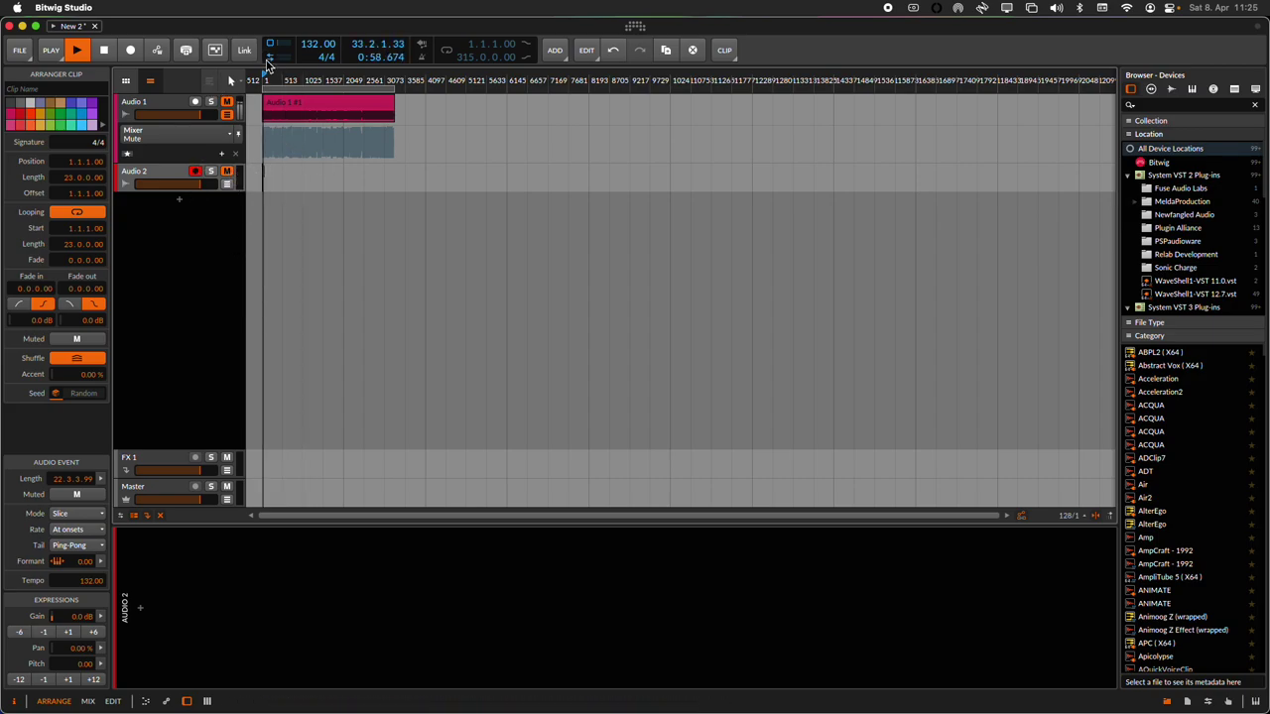
pyautogui.moveTo(297, 80)
pyautogui.mouseDown()
pyautogui.moveTo(298, 119)
pyautogui.moveTo(298, 80)
pyautogui.mouseUp()
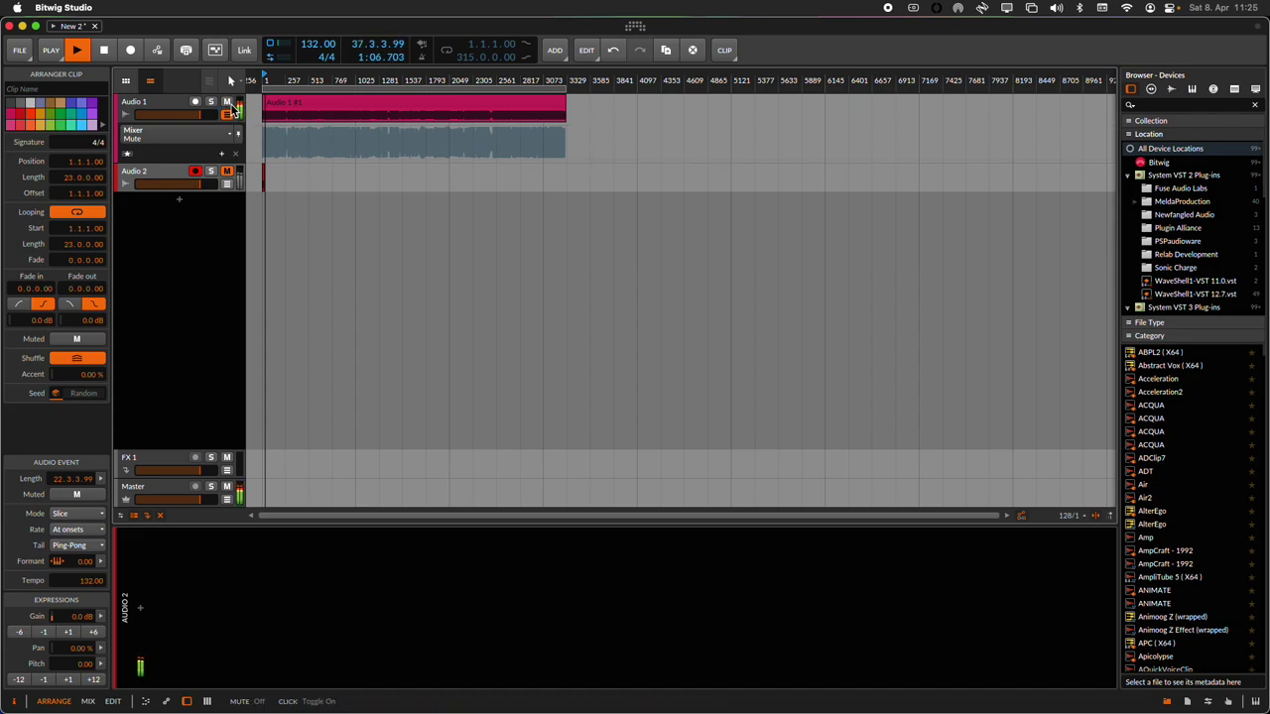
pyautogui.click(227, 102)
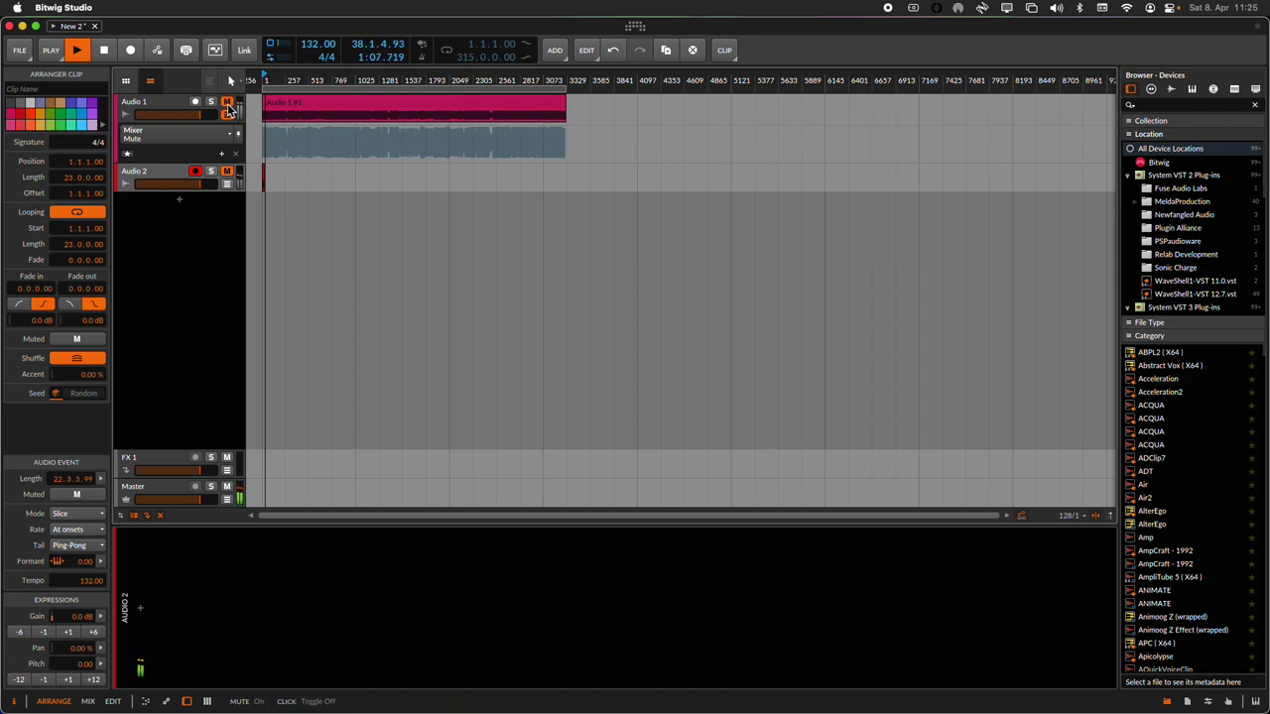
# Set the Audio 1 #1 clip's stretch mode to Raw in the Inspector.
pyautogui.click(289, 108)
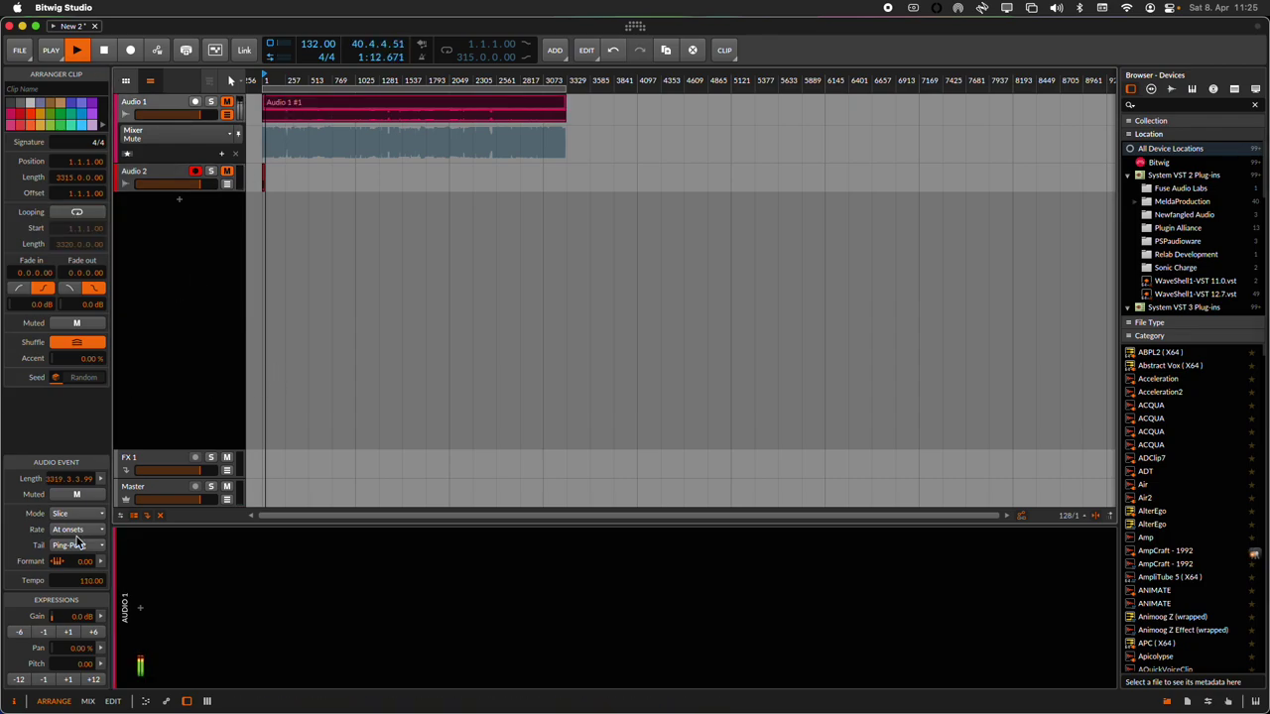
pyautogui.click(61, 514)
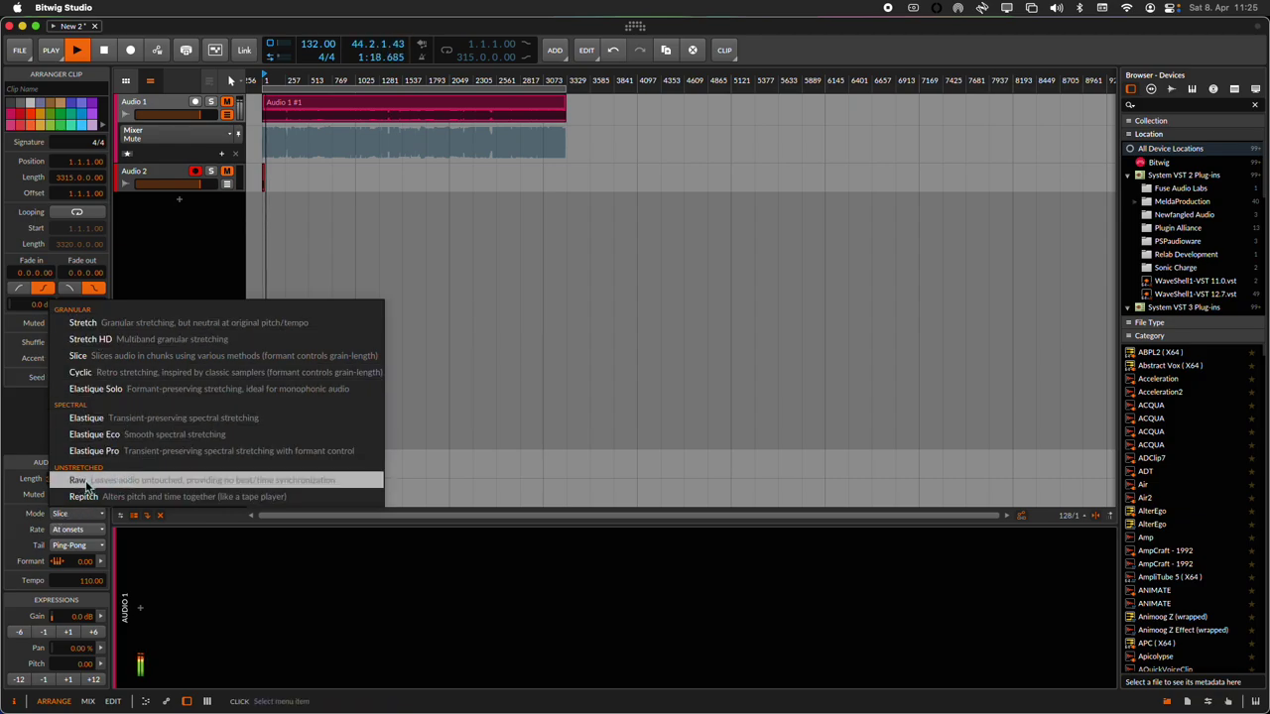
pyautogui.click(86, 483)
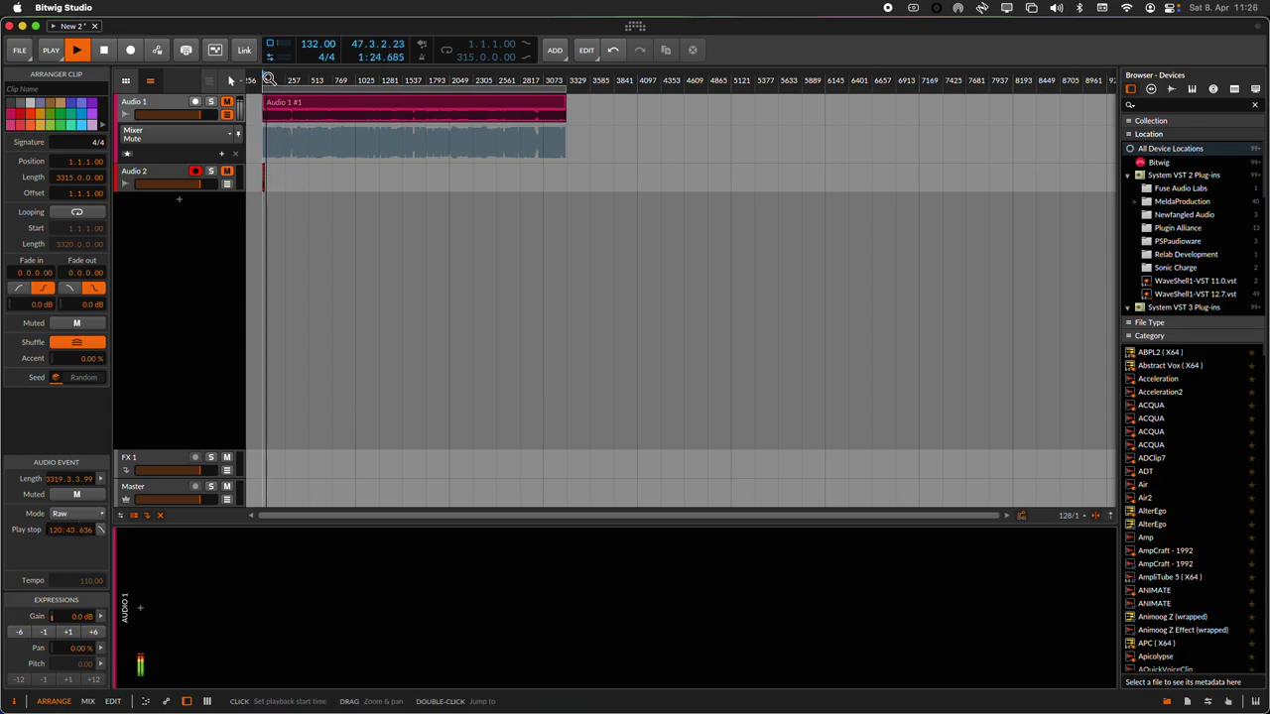
# Zoom in and set the Audio 2 #1 clip's stretch mode from Slice to Raw.
pyautogui.moveTo(267, 79); pyautogui.dragTo(288, 174)
pyautogui.click(292, 176)
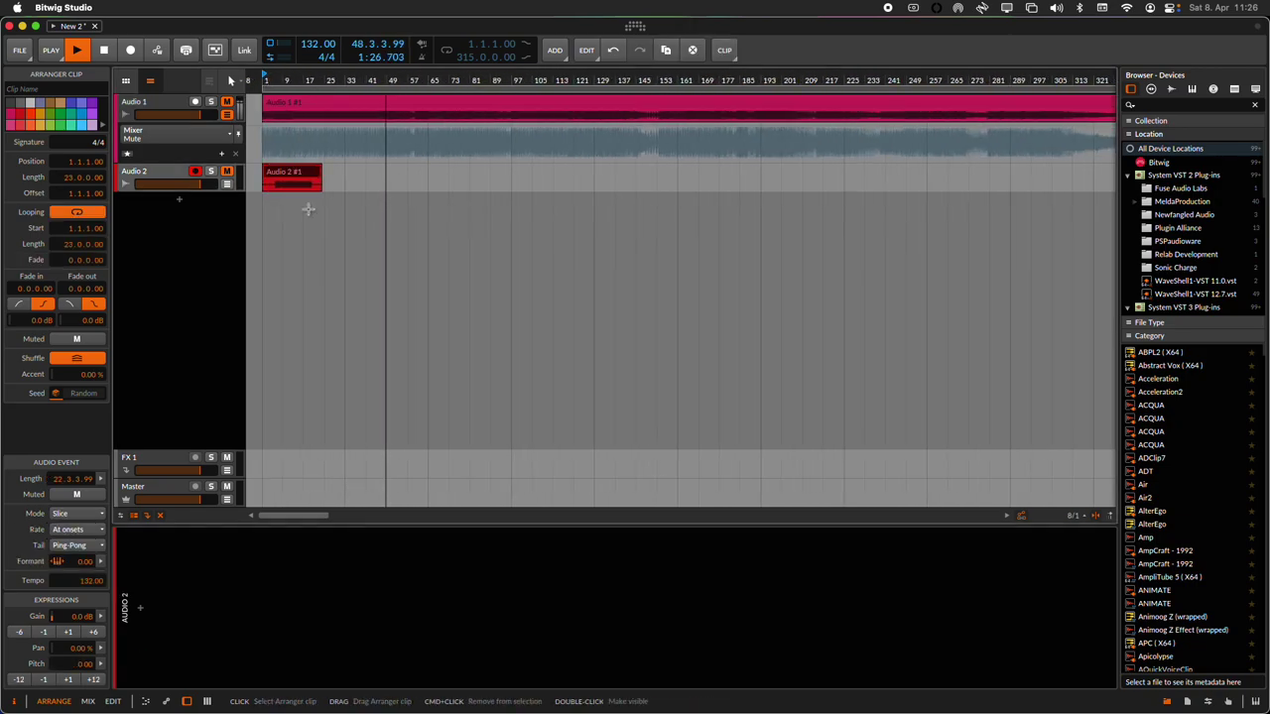
pyautogui.click(77, 513)
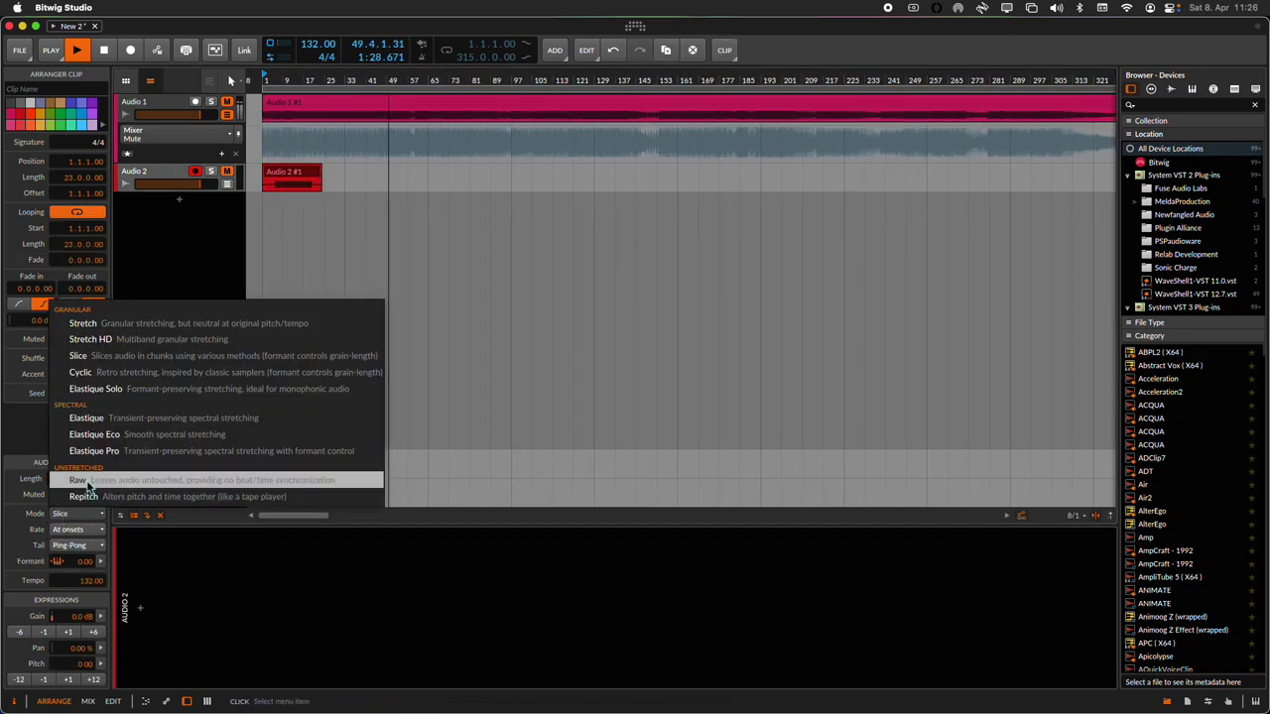
pyautogui.click(88, 481)
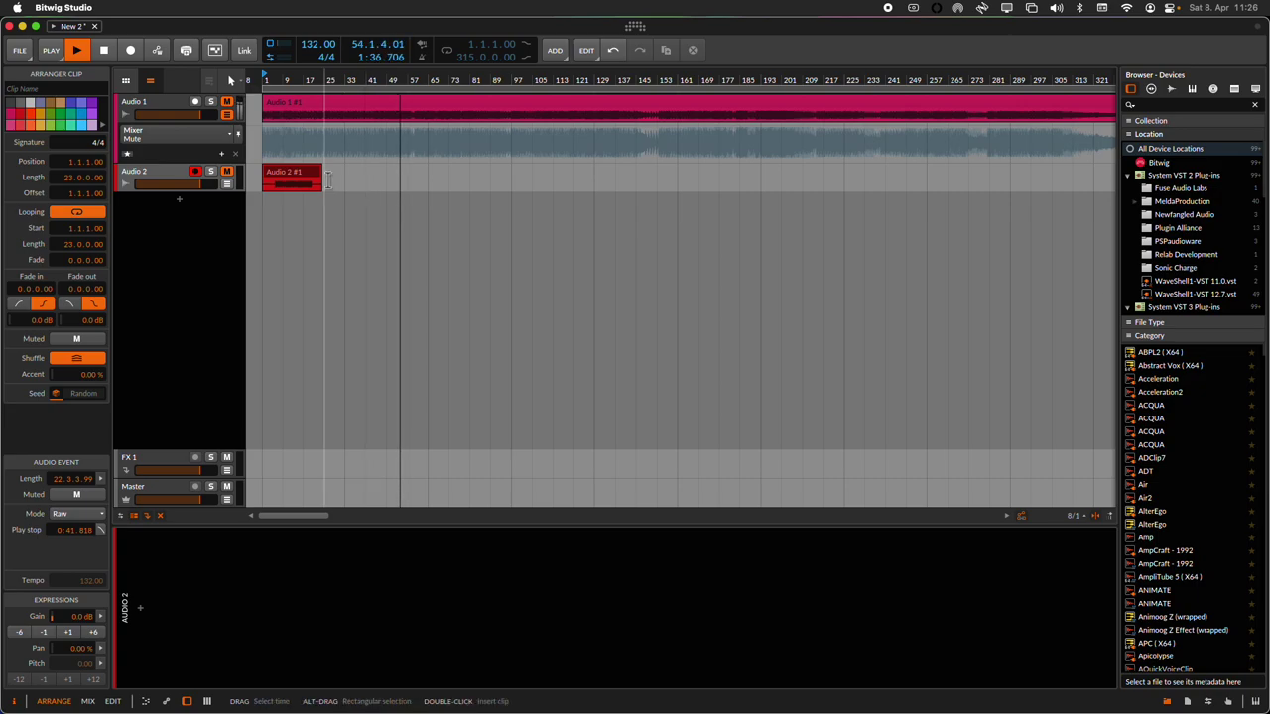
# Open the Audio 1 #1 clip editor, then select the Master track and close AutoGain's window.
pyautogui.click(151, 107)
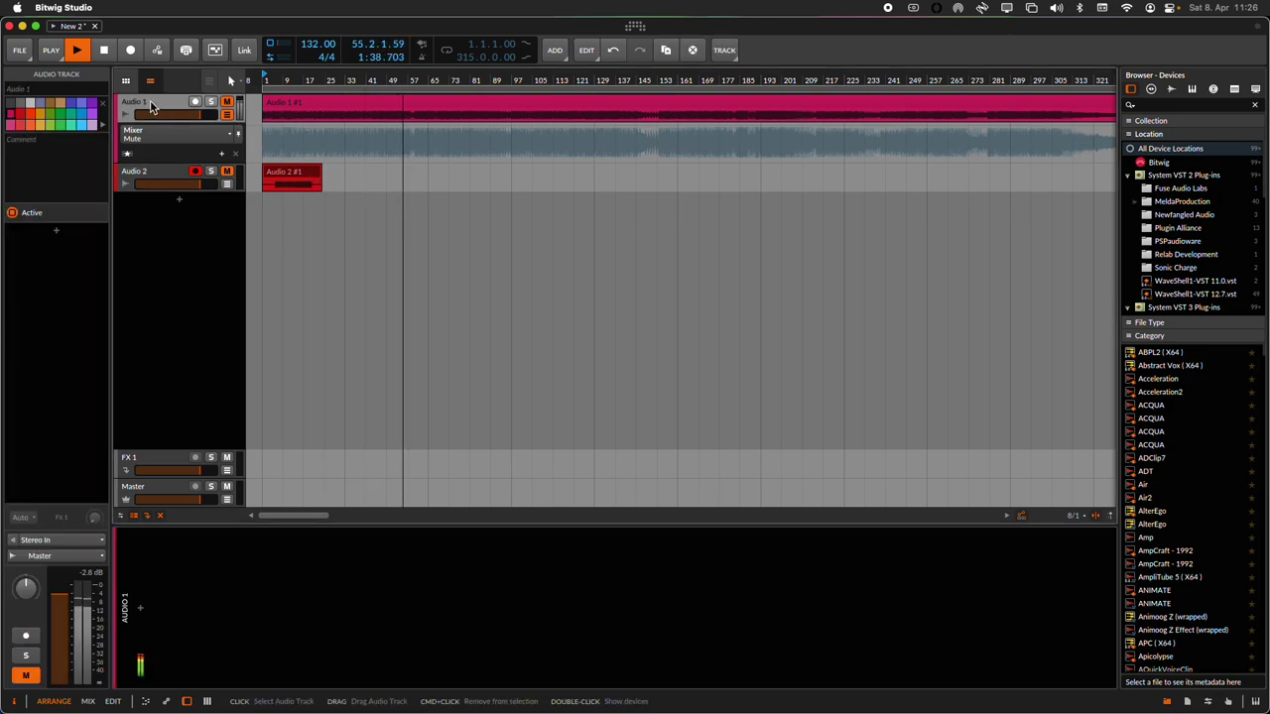
pyautogui.doubleClick(348, 105)
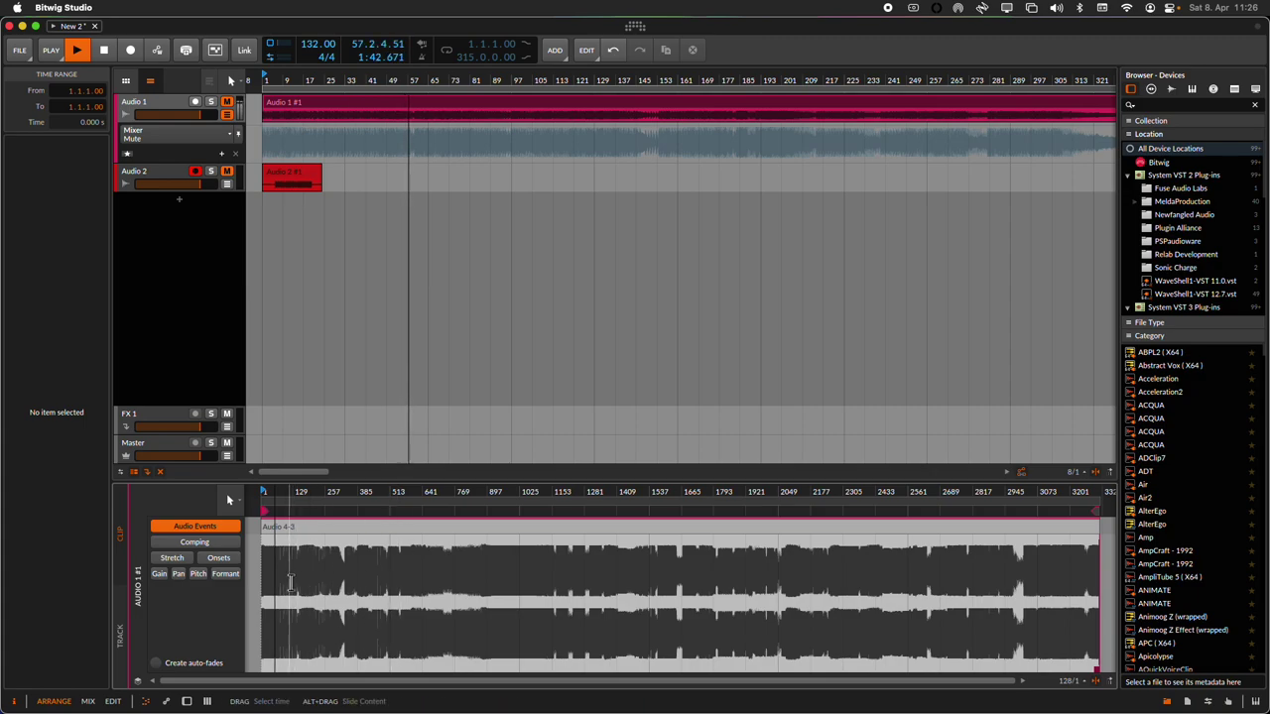
pyautogui.click(151, 446)
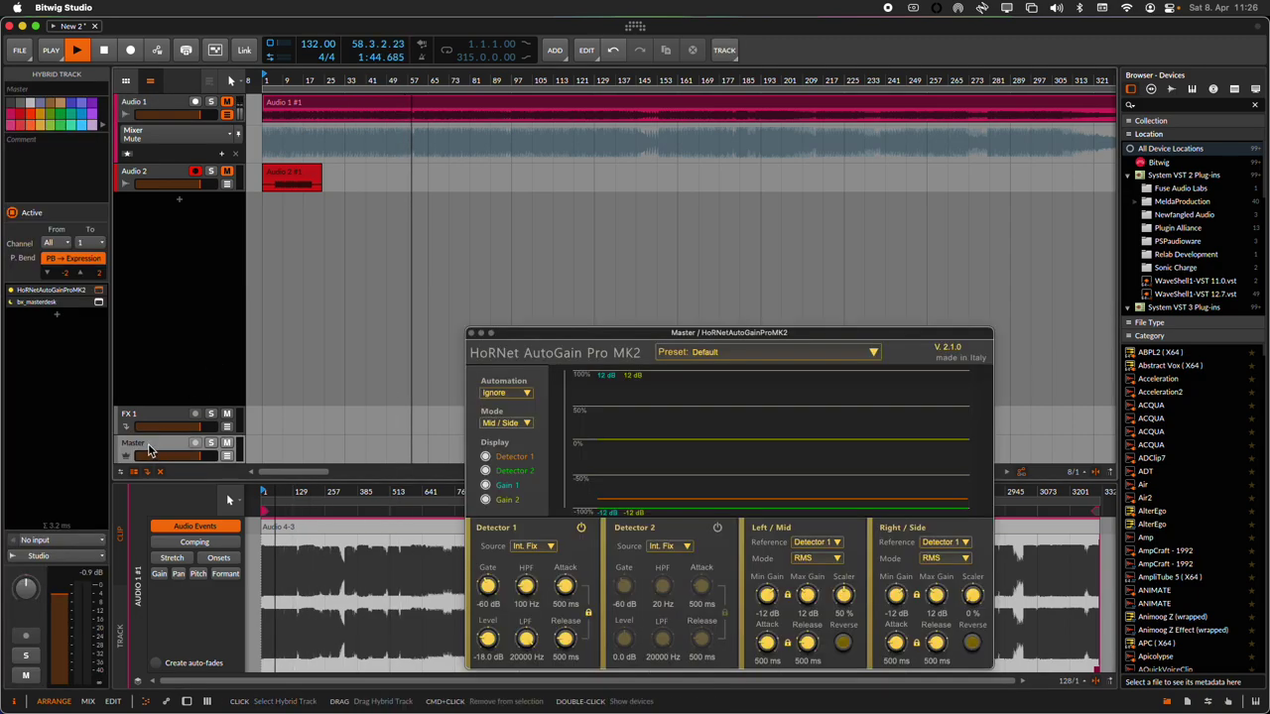
pyautogui.press('super+w')
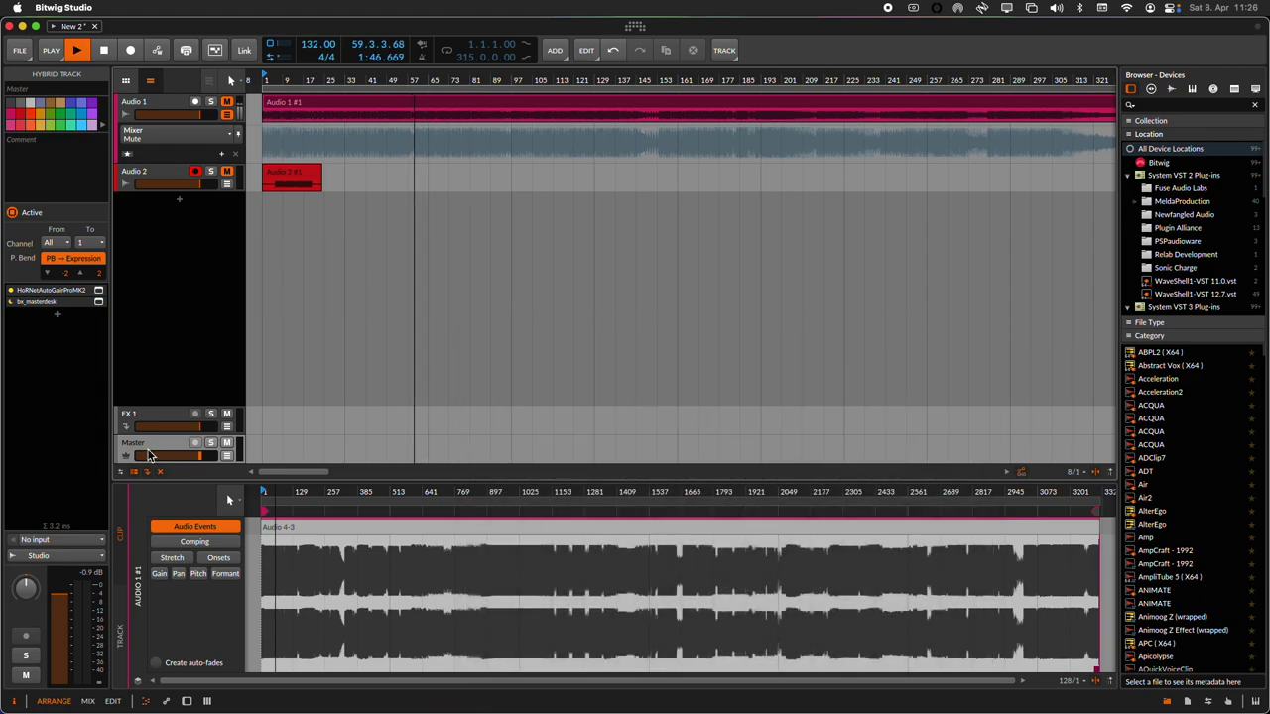
# Insert the LEVELS plug-in first in the Master device chain by searching 'level'.
pyautogui.press('d')
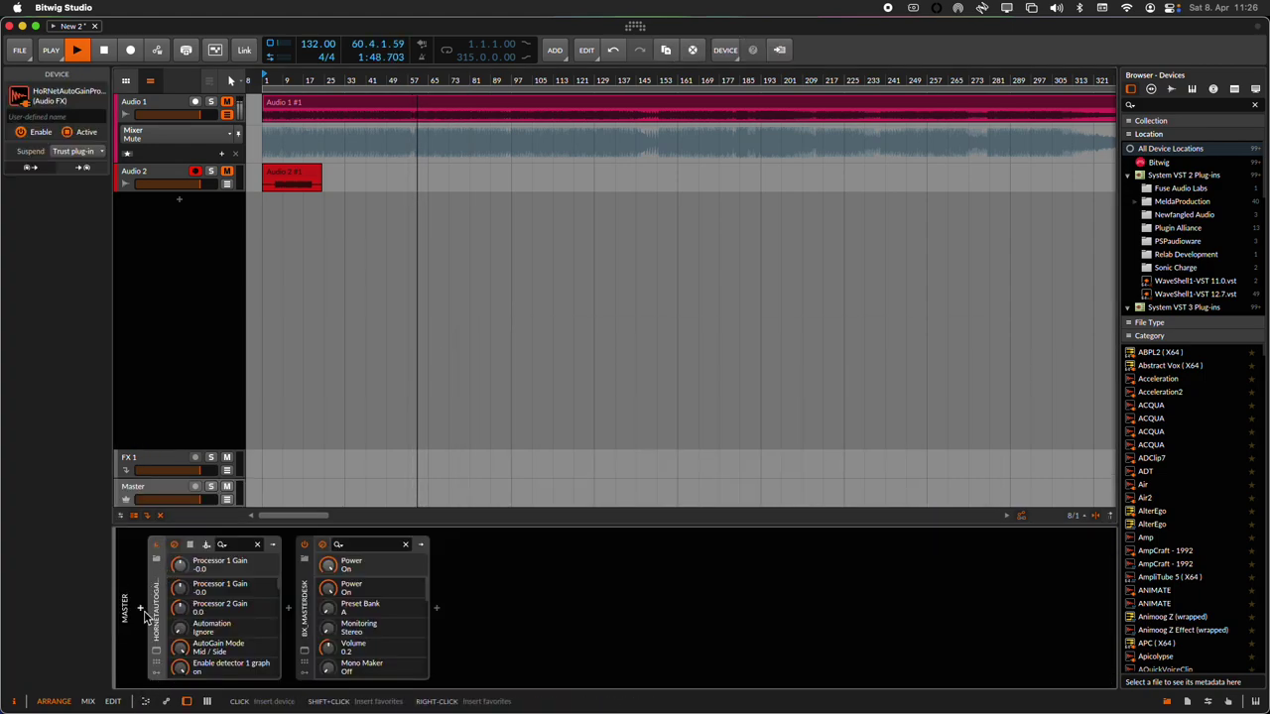
pyautogui.click(145, 616)
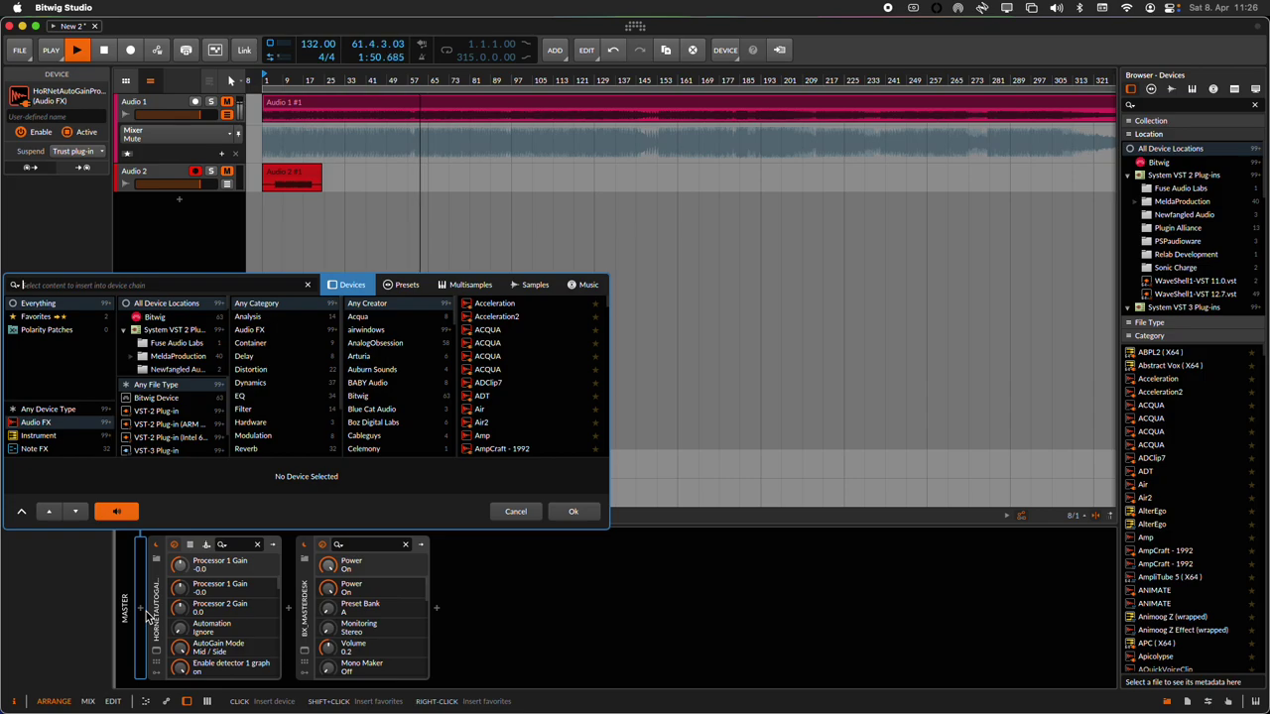
pyautogui.write('level')
pyautogui.doubleClick(486, 316)
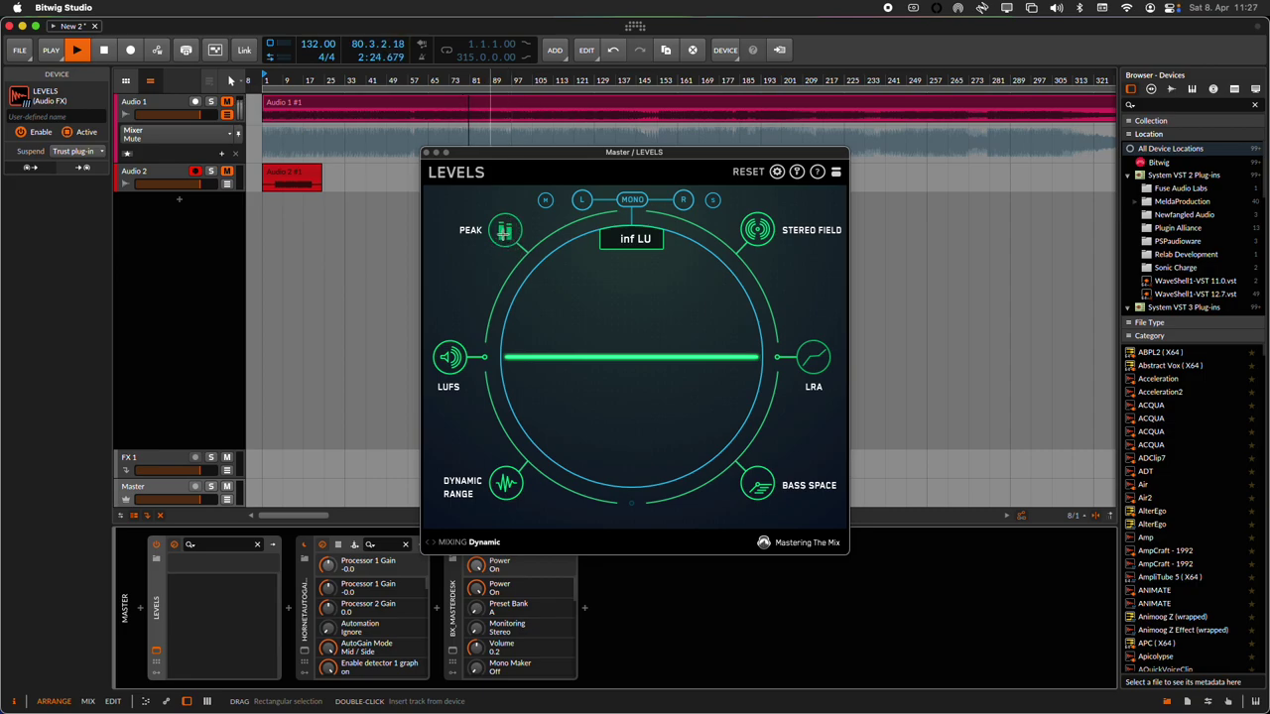
# Switch LEVELS to peak metering, move its window right, and lower master volume to -13.7 dB.
pyautogui.click(505, 231)
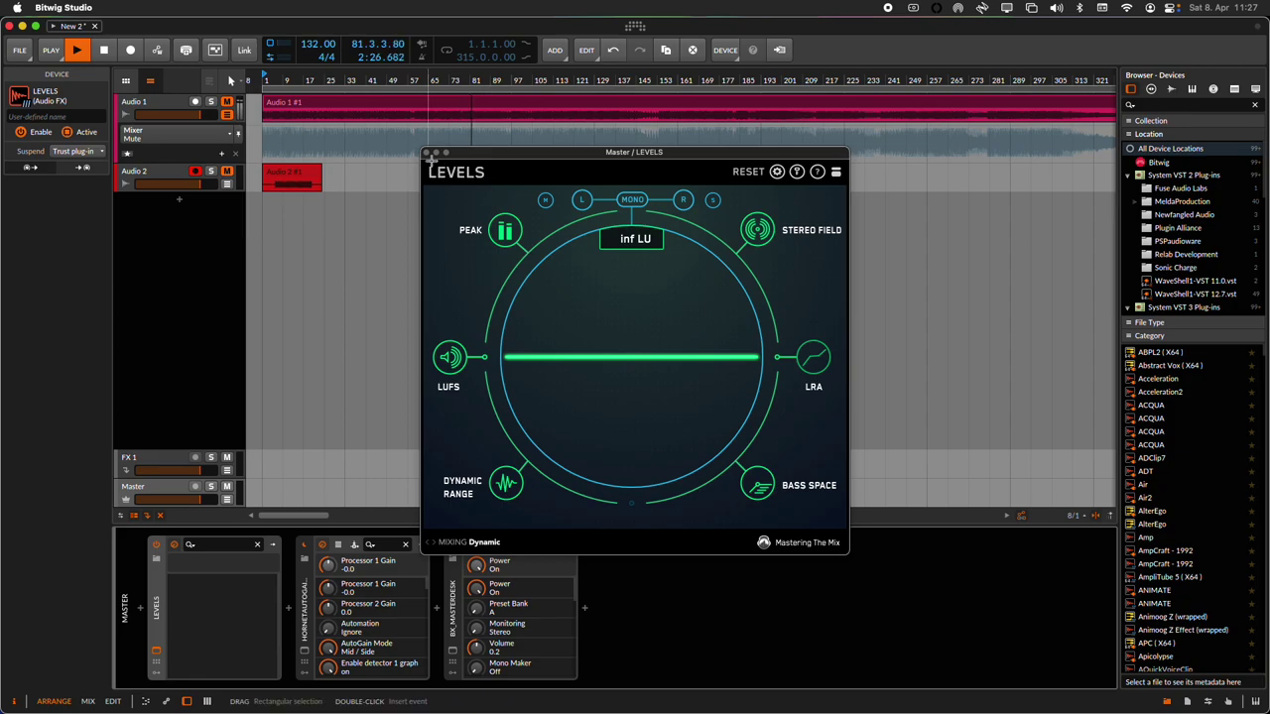
pyautogui.moveTo(546, 152); pyautogui.dragTo(848, 195)
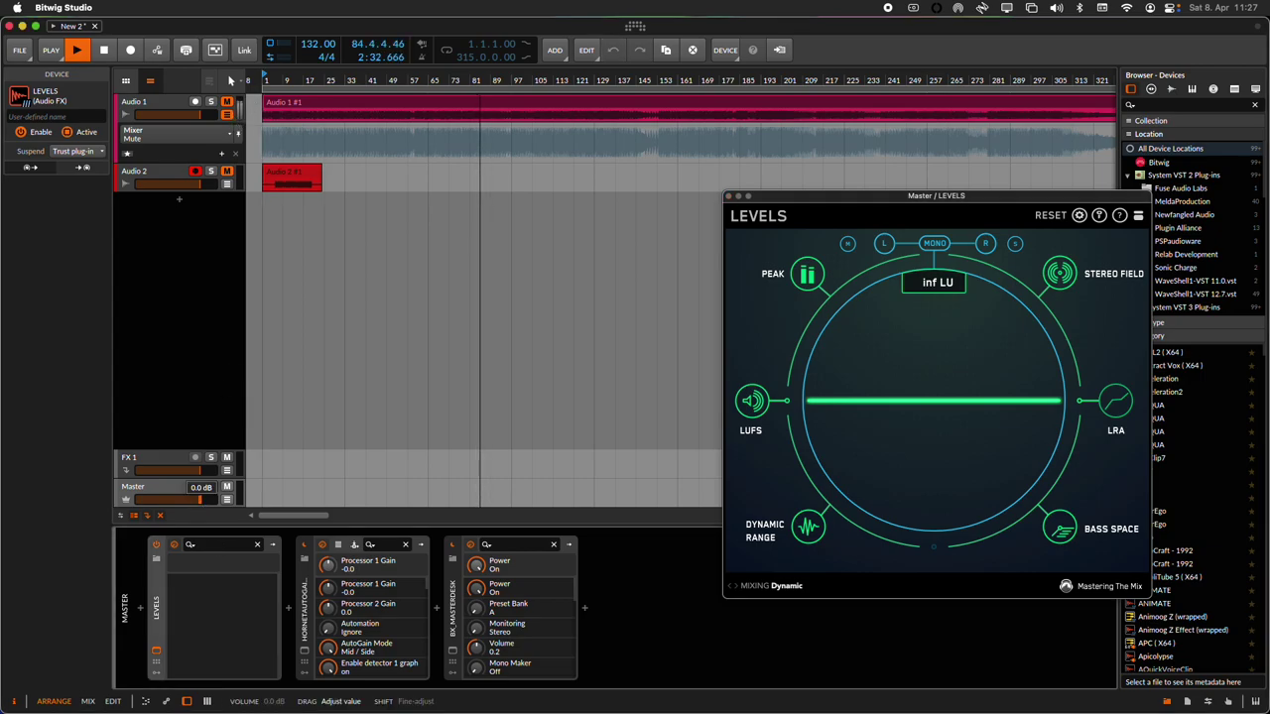
pyautogui.moveTo(198, 506); pyautogui.dragTo(178, 507)
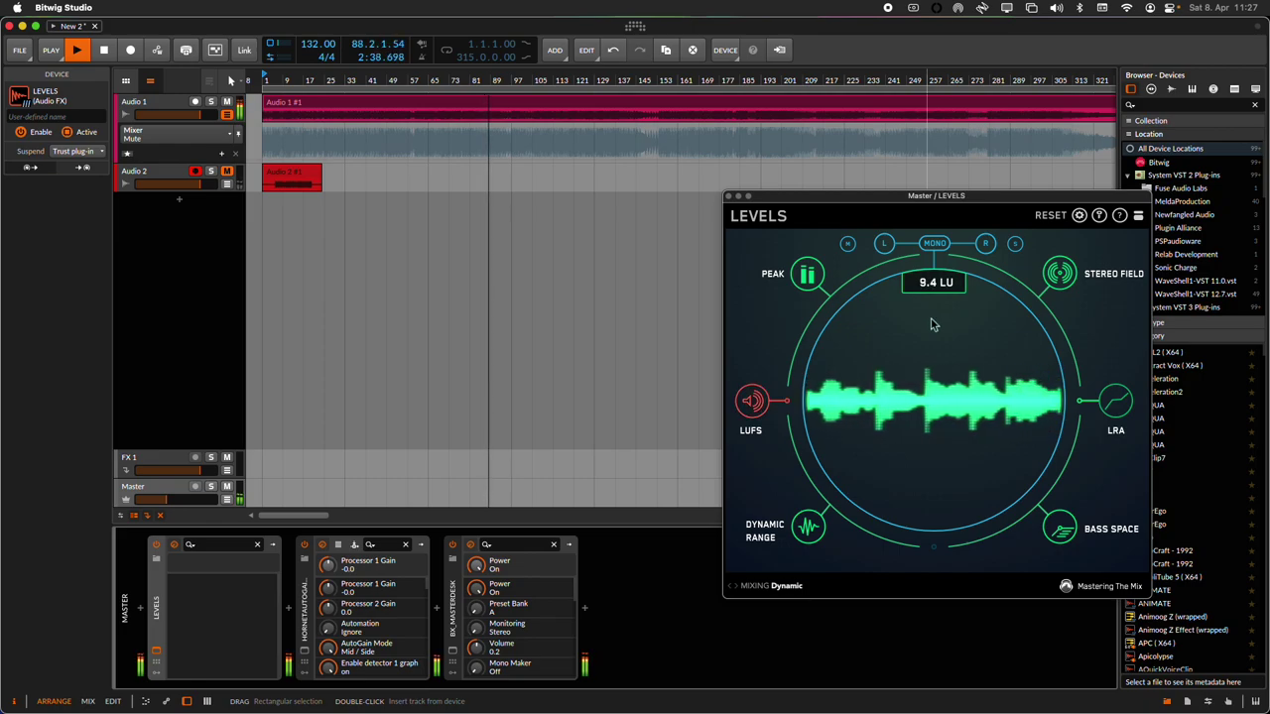
# Choose the Club target under the MASTERING presets in the LEVELS meter.
pyautogui.click(771, 589)
pyautogui.moveTo(781, 595)
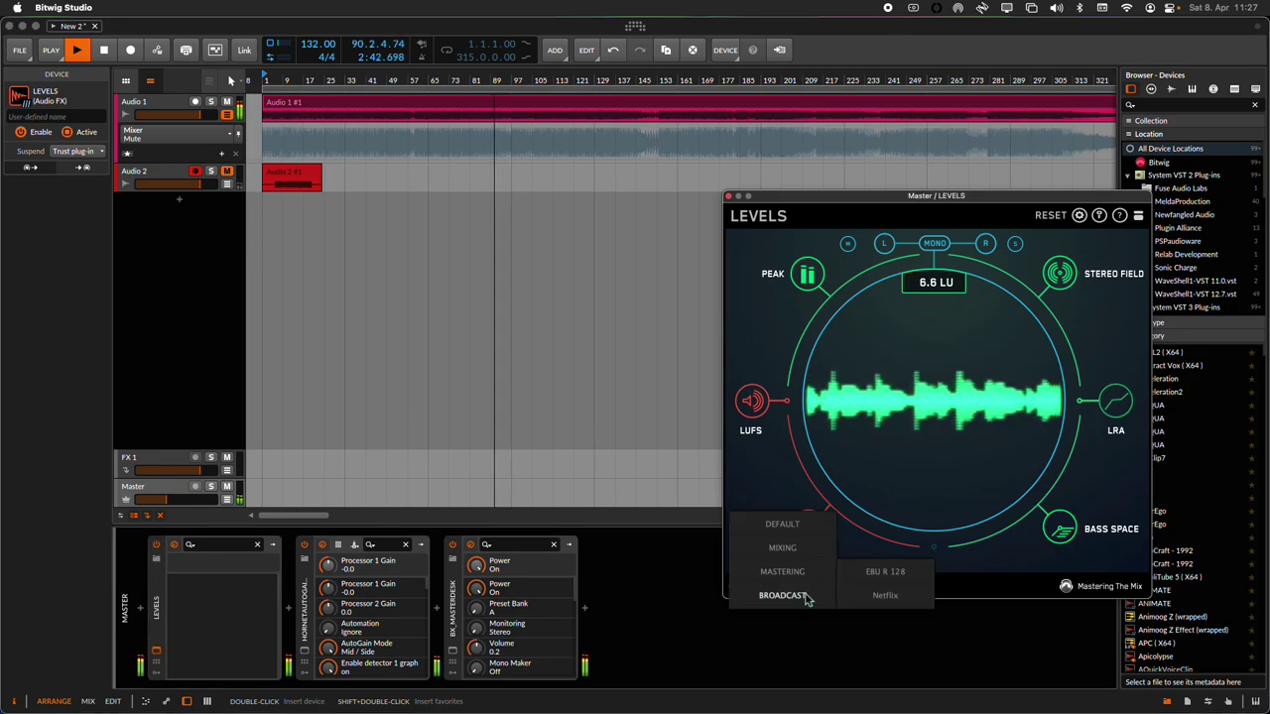
pyautogui.moveTo(793, 575)
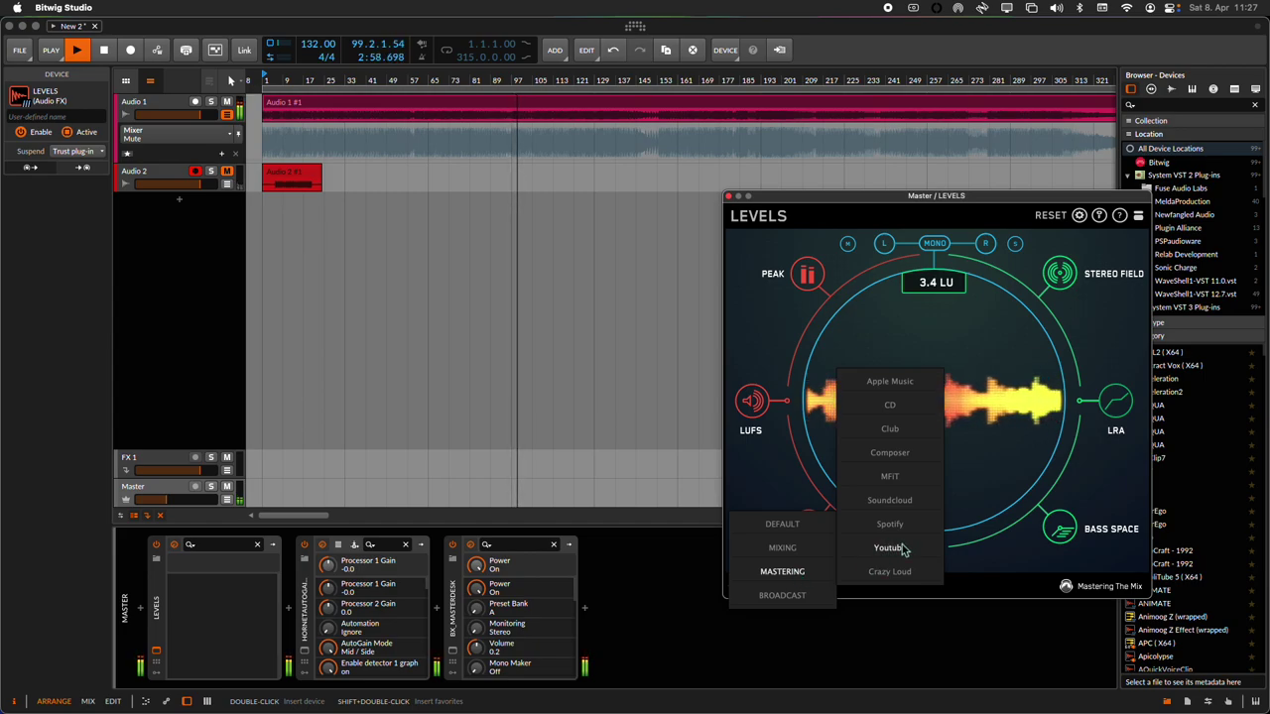
pyautogui.click(890, 431)
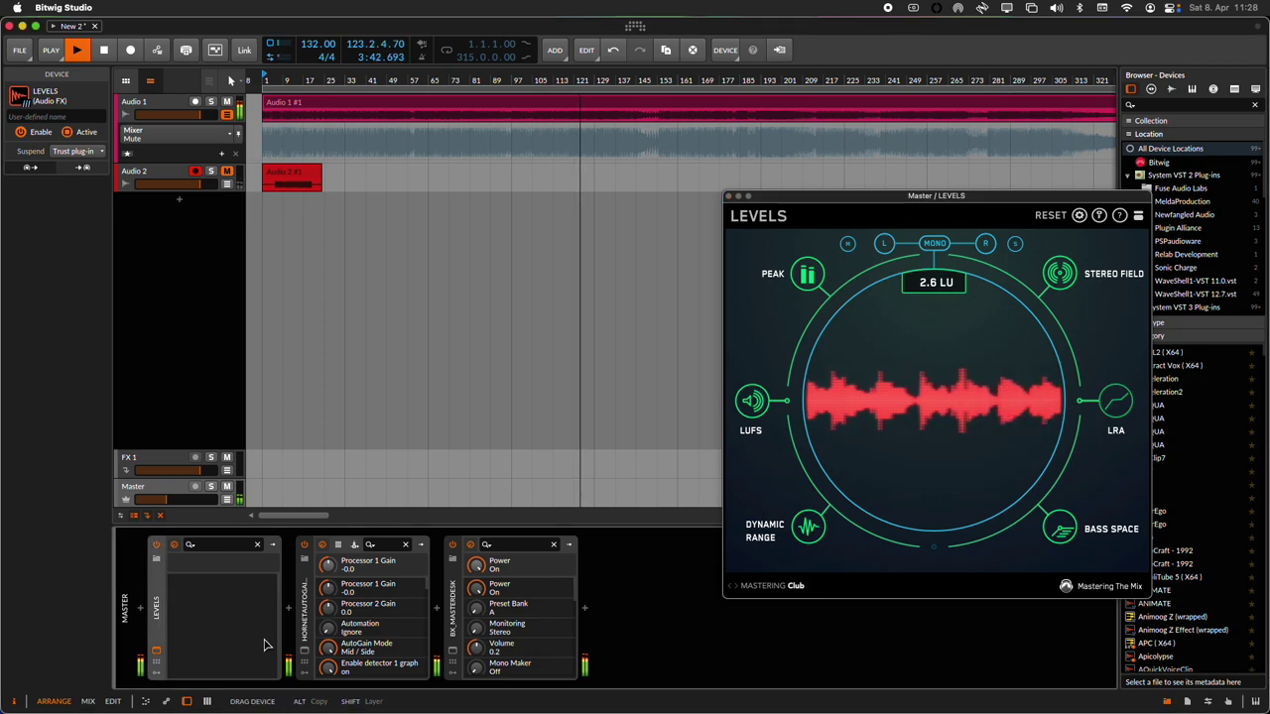
# Place LEVELS after HoRNet AutoGain in the master chain and show AutoGain's window beside LEVELS.
pyautogui.moveTo(271, 645); pyautogui.dragTo(437, 609)
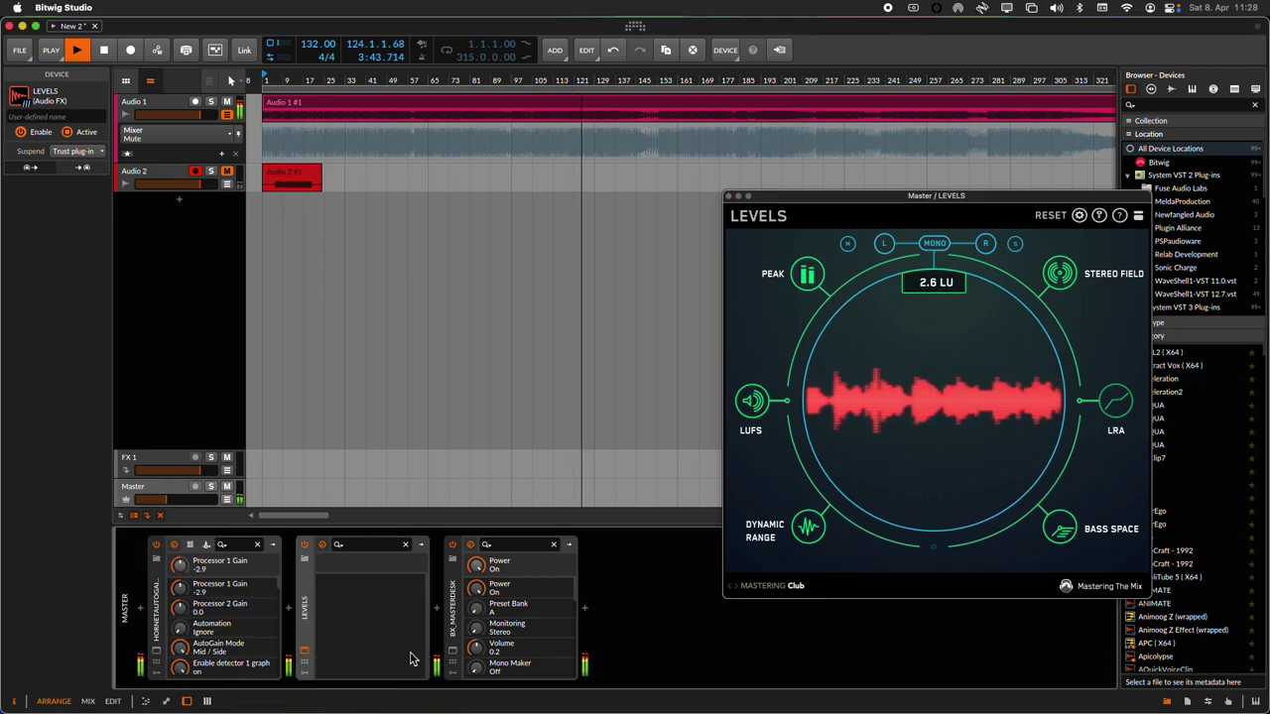
pyautogui.click(156, 650)
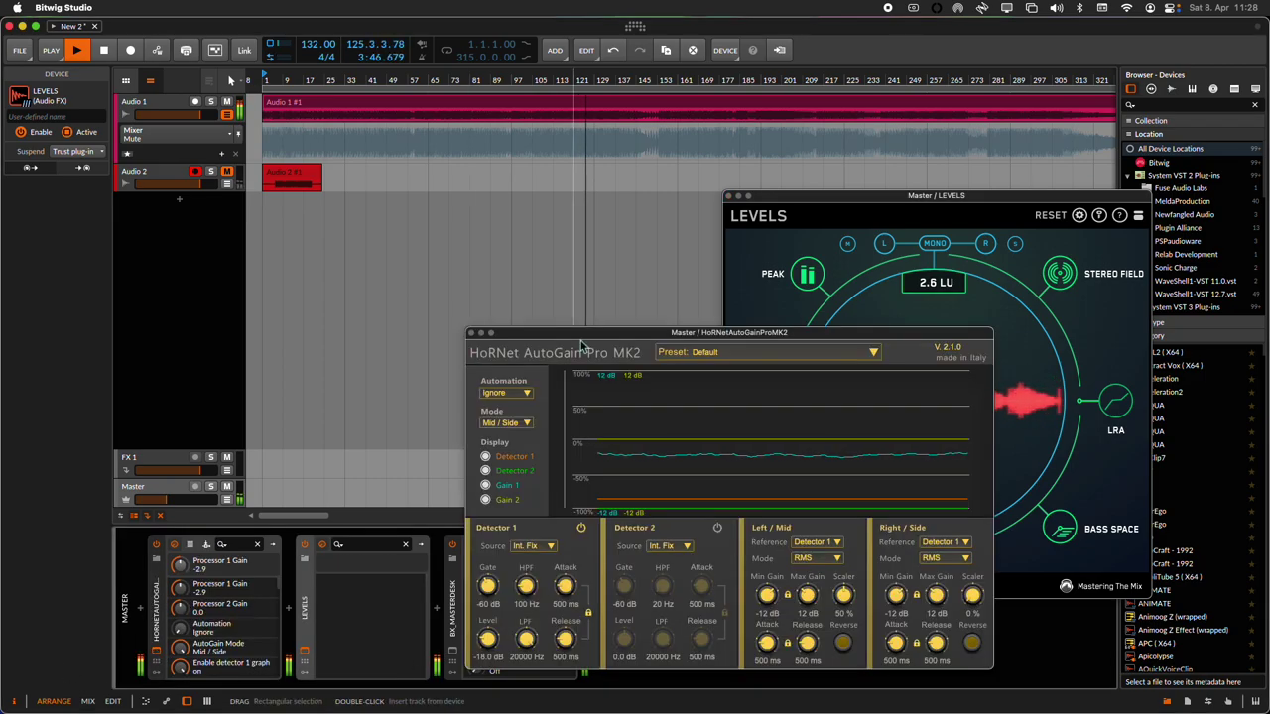
pyautogui.moveTo(575, 339); pyautogui.dragTo(295, 254)
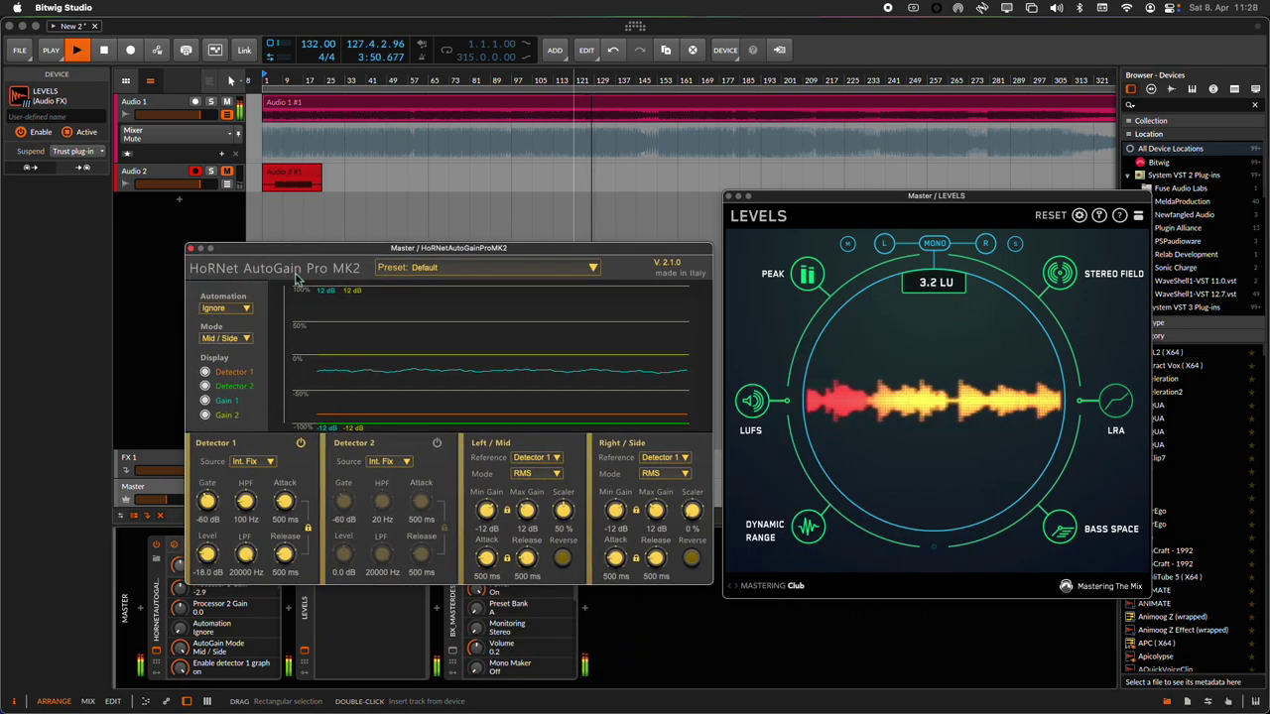
# Load the Steady center preset on HoRNet AutoGain Pro MK2 from its Preset dropdown.
pyautogui.click(456, 270)
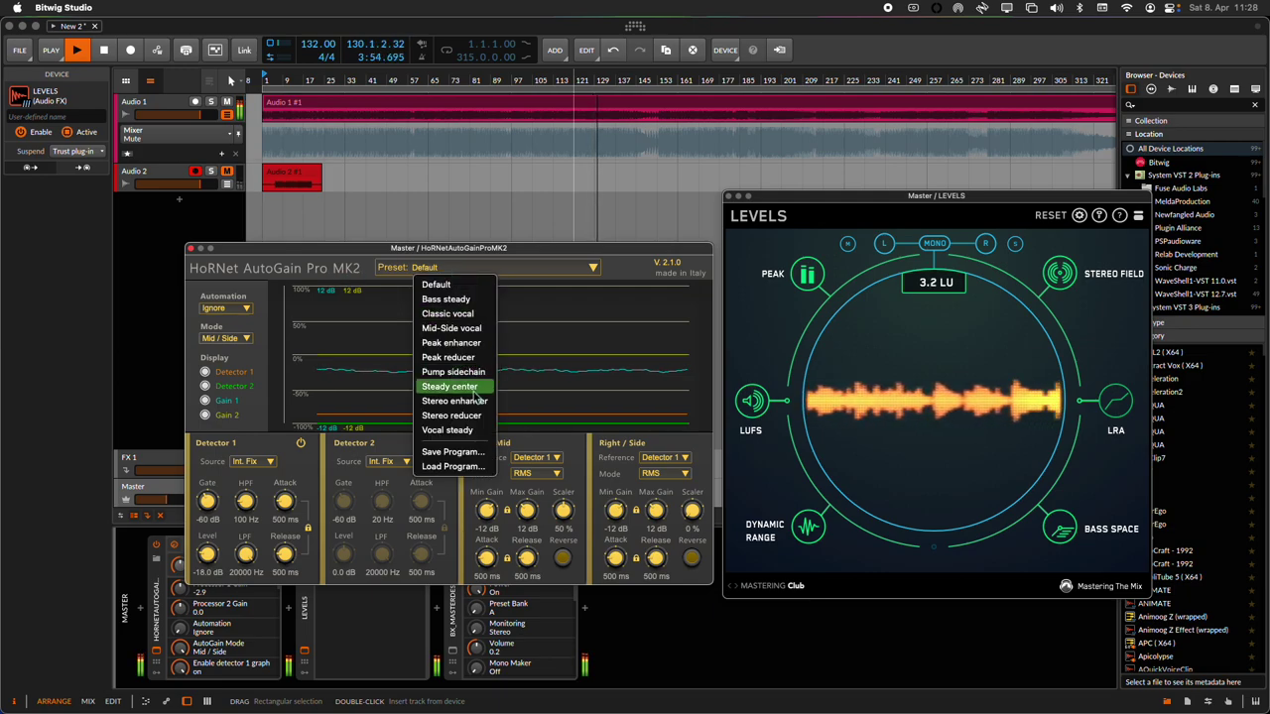
pyautogui.click(607, 392)
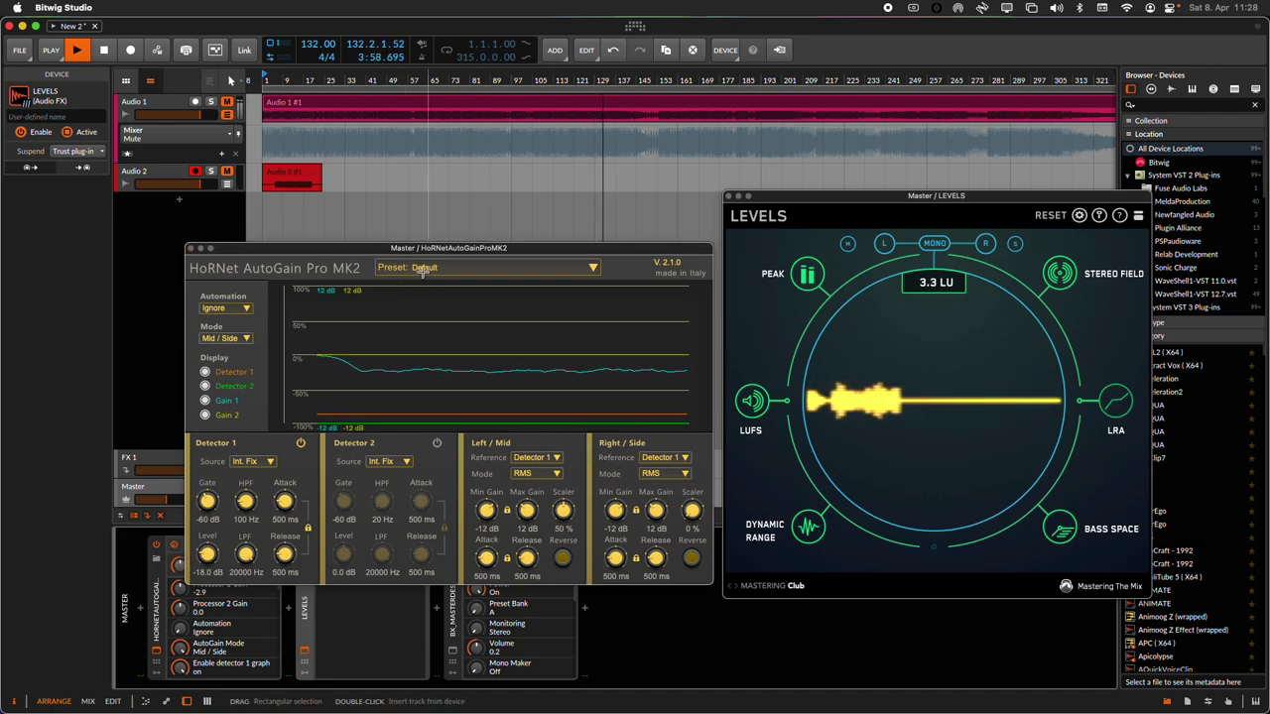
pyautogui.click(455, 268)
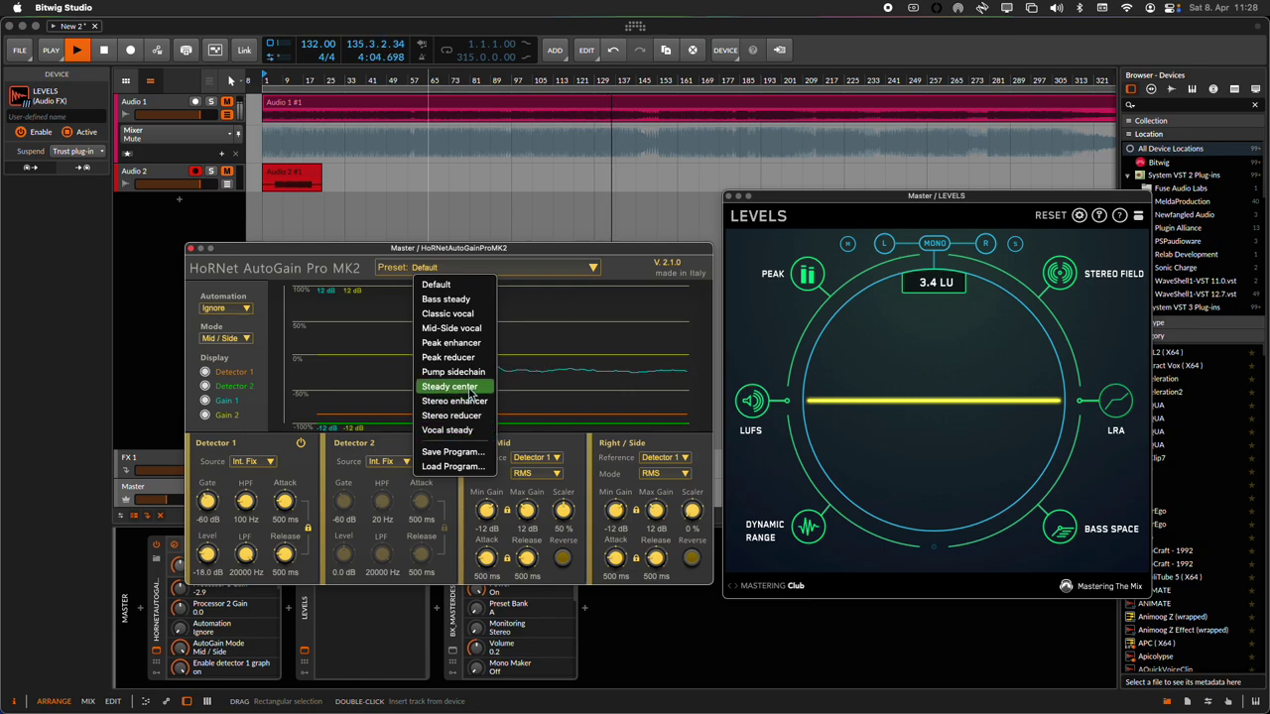
pyautogui.click(471, 386)
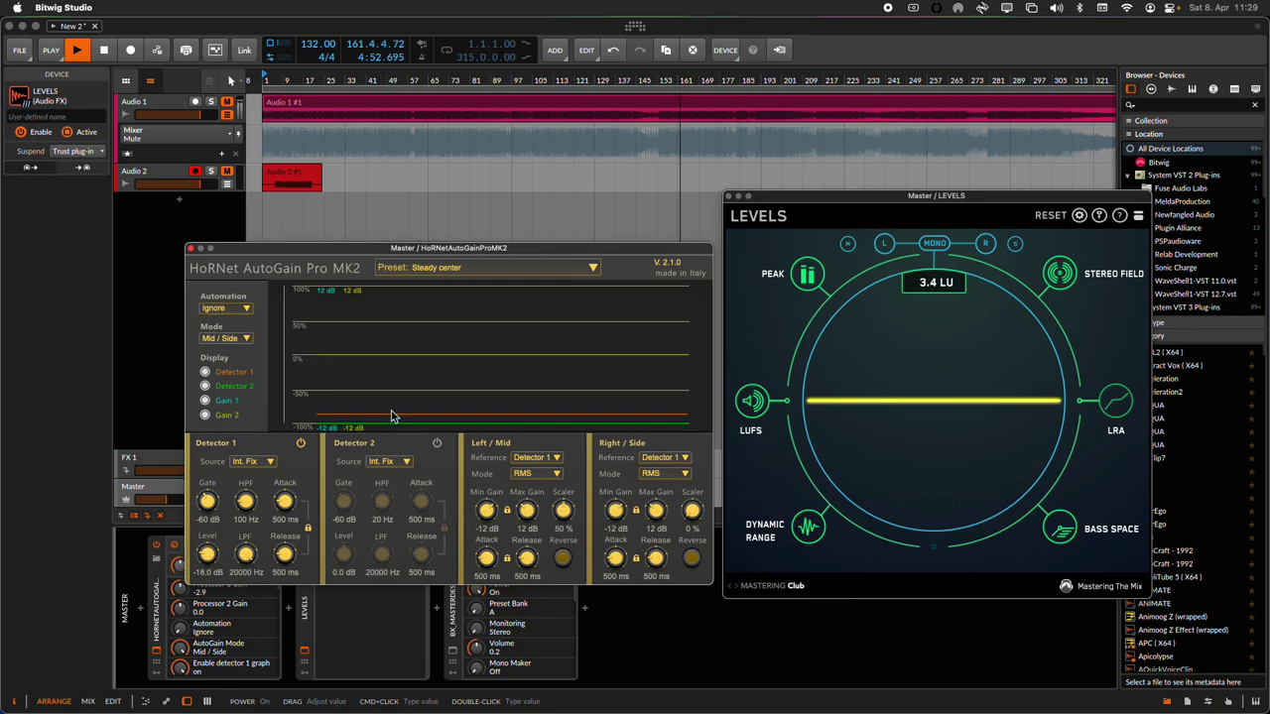
# Check AutoGain's Left/Mid and Right/Side detection modes, leaving both on RMS.
pyautogui.click(530, 475)
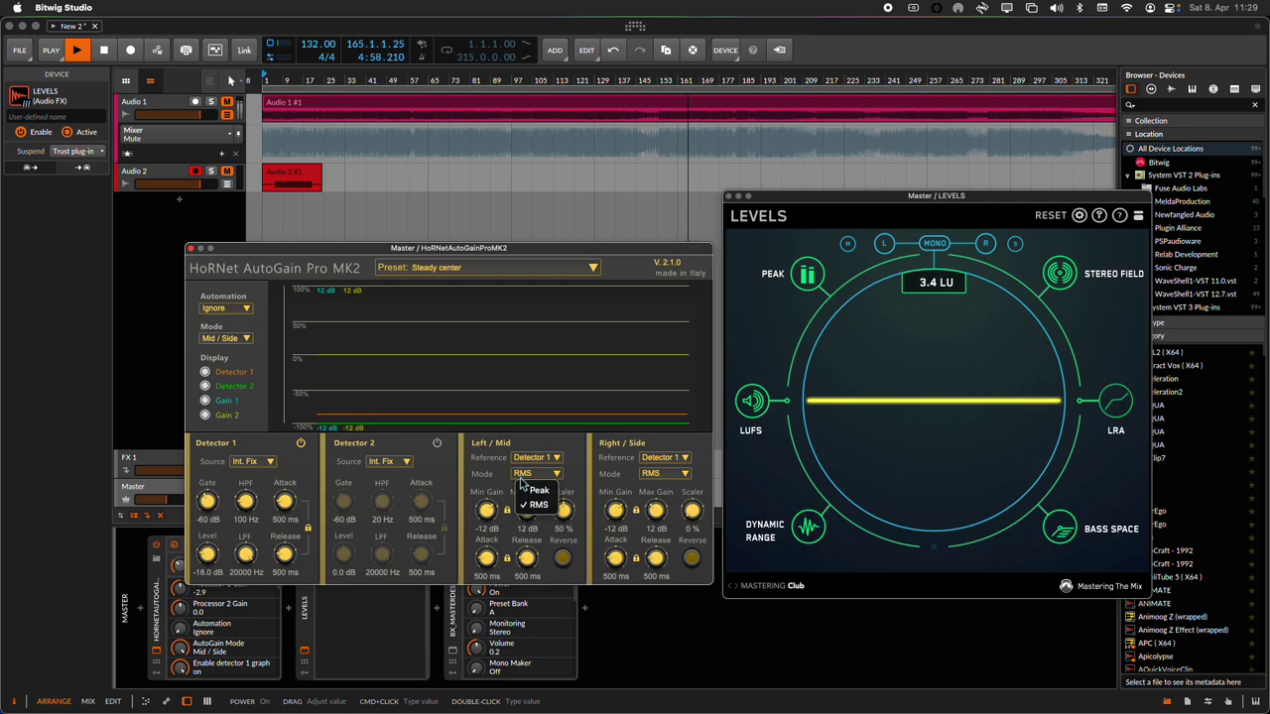
pyautogui.click(618, 476)
pyautogui.click(653, 475)
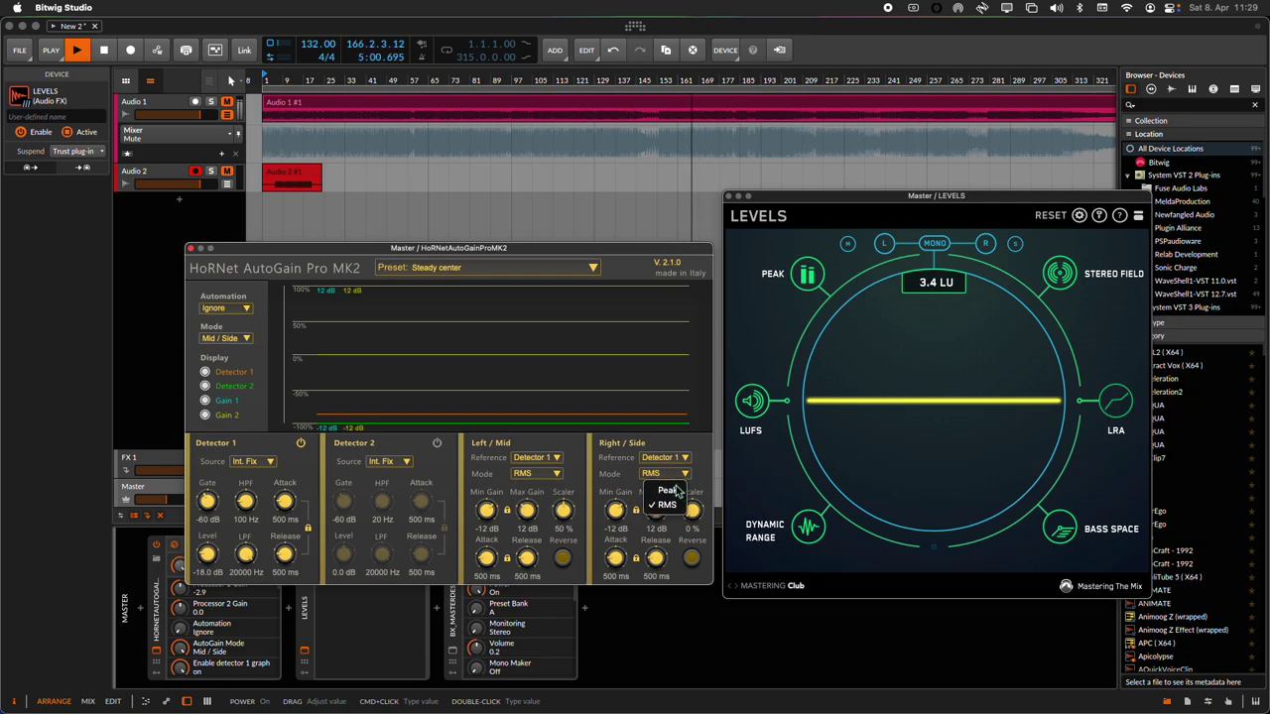
pyautogui.click(614, 480)
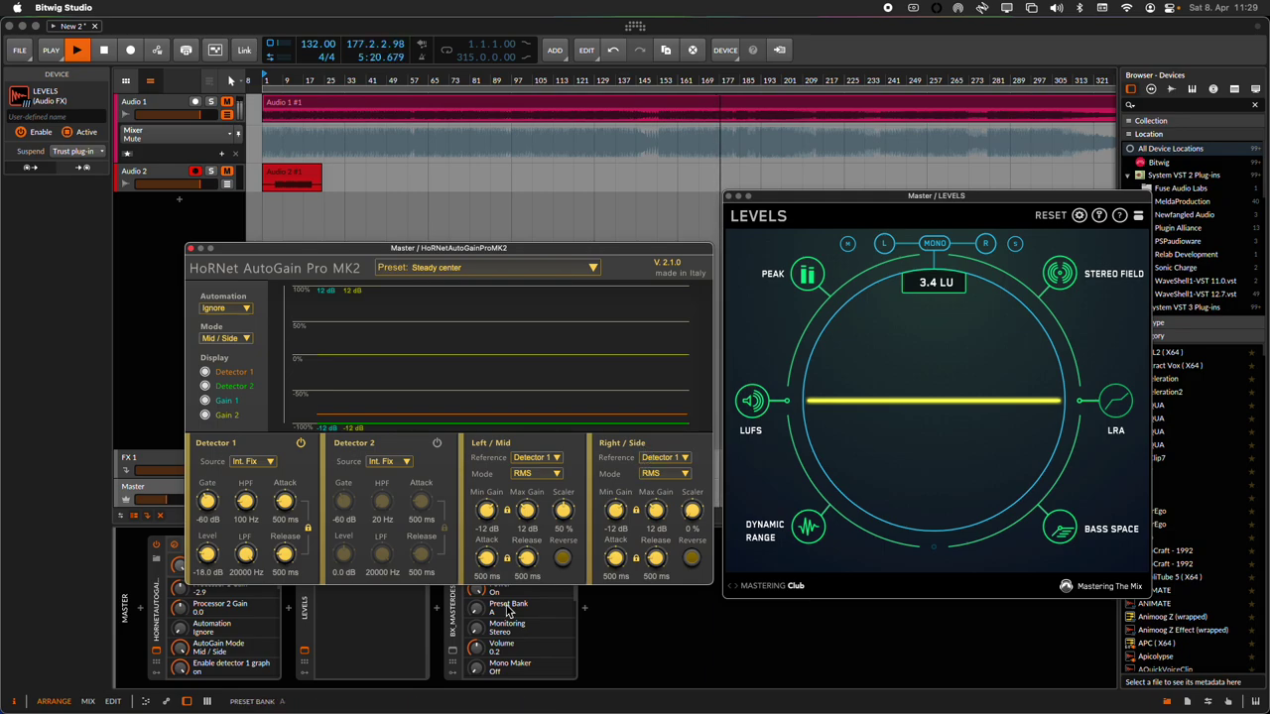
# Close LEVELS, move AutoGain top-left, show the bx_masterdesk window, and unmute Audio 1.
pyautogui.click(730, 198)
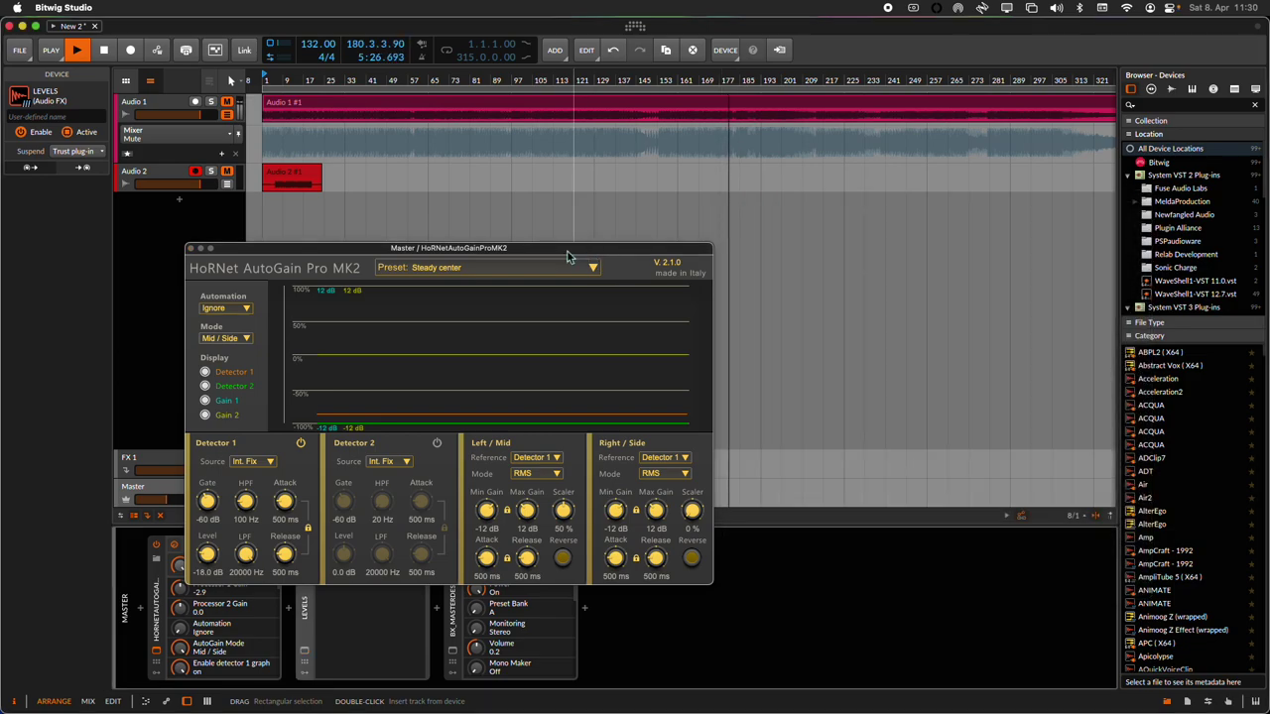
pyautogui.moveTo(566, 255); pyautogui.dragTo(508, 125)
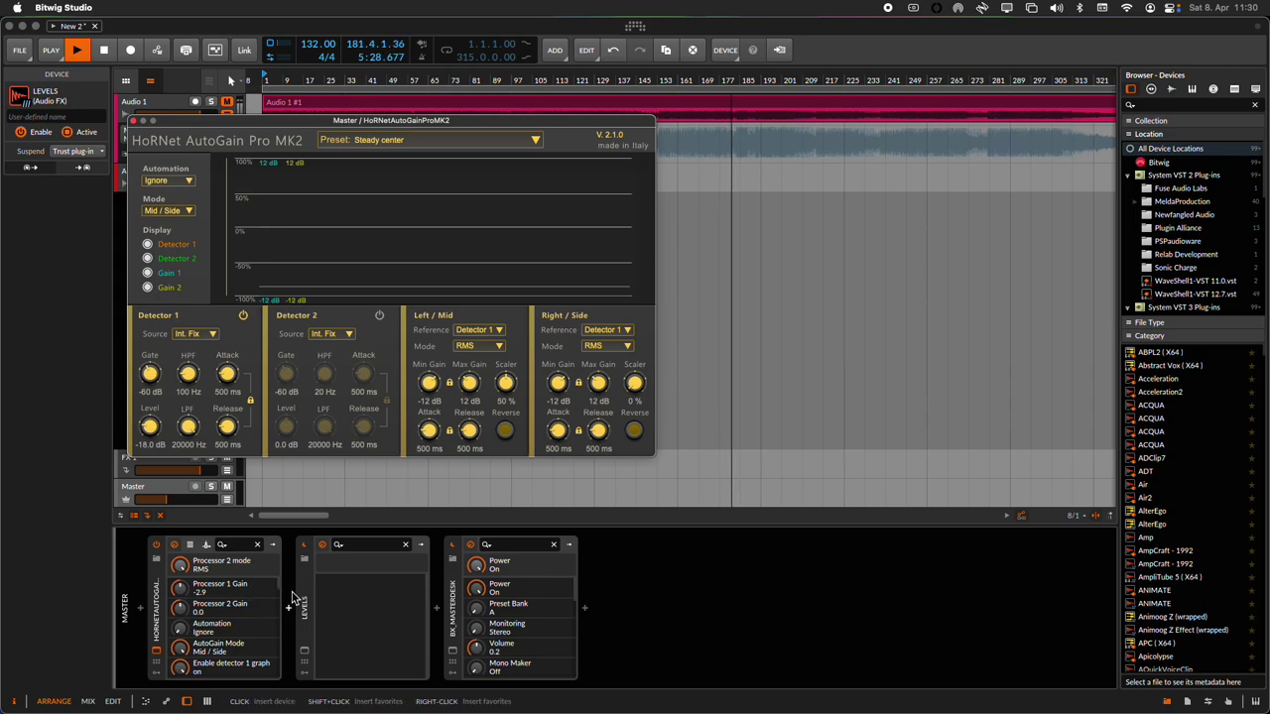
pyautogui.click(452, 651)
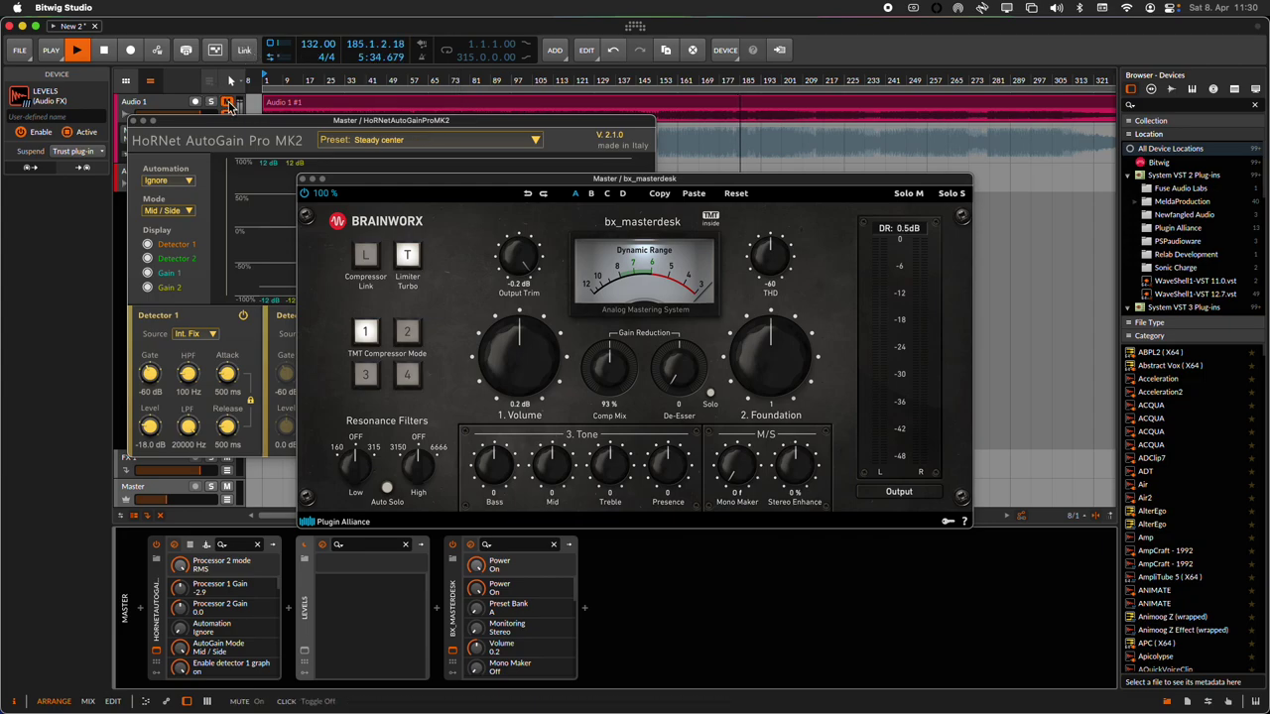
pyautogui.click(226, 103)
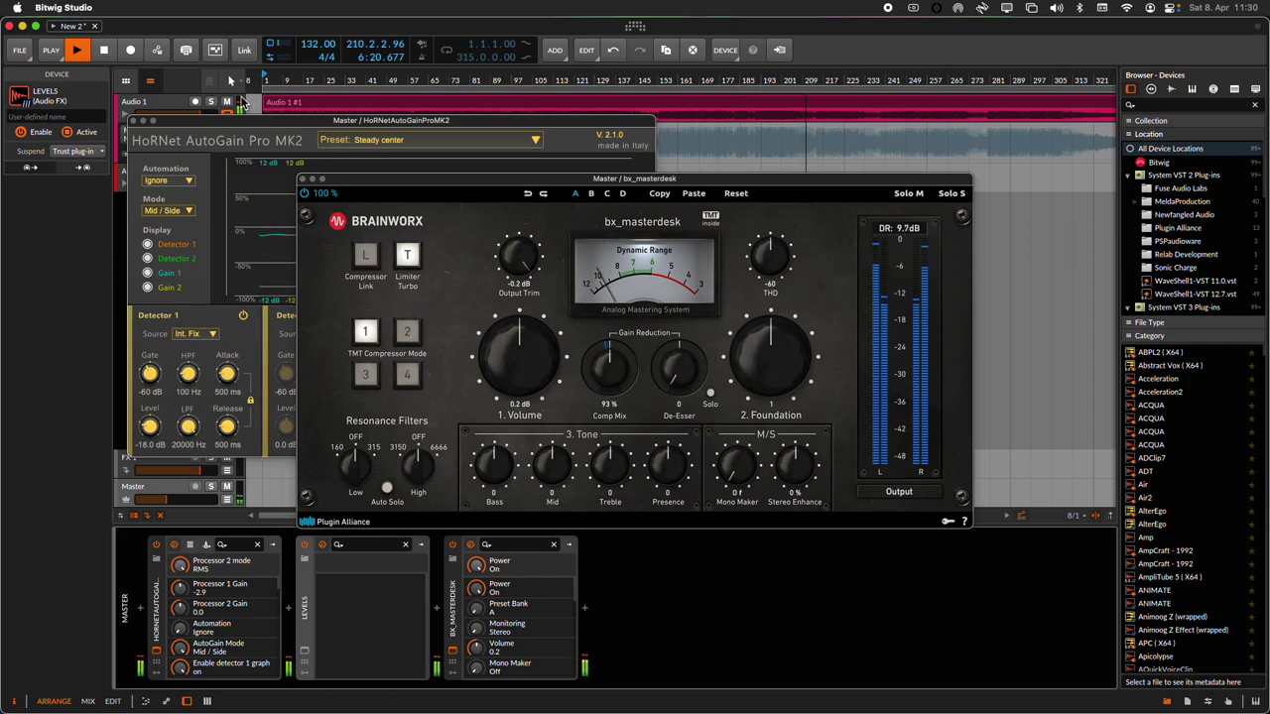
# Mute Audio 1 again and move the AutoGain window to the upper right.
pyautogui.click(228, 103)
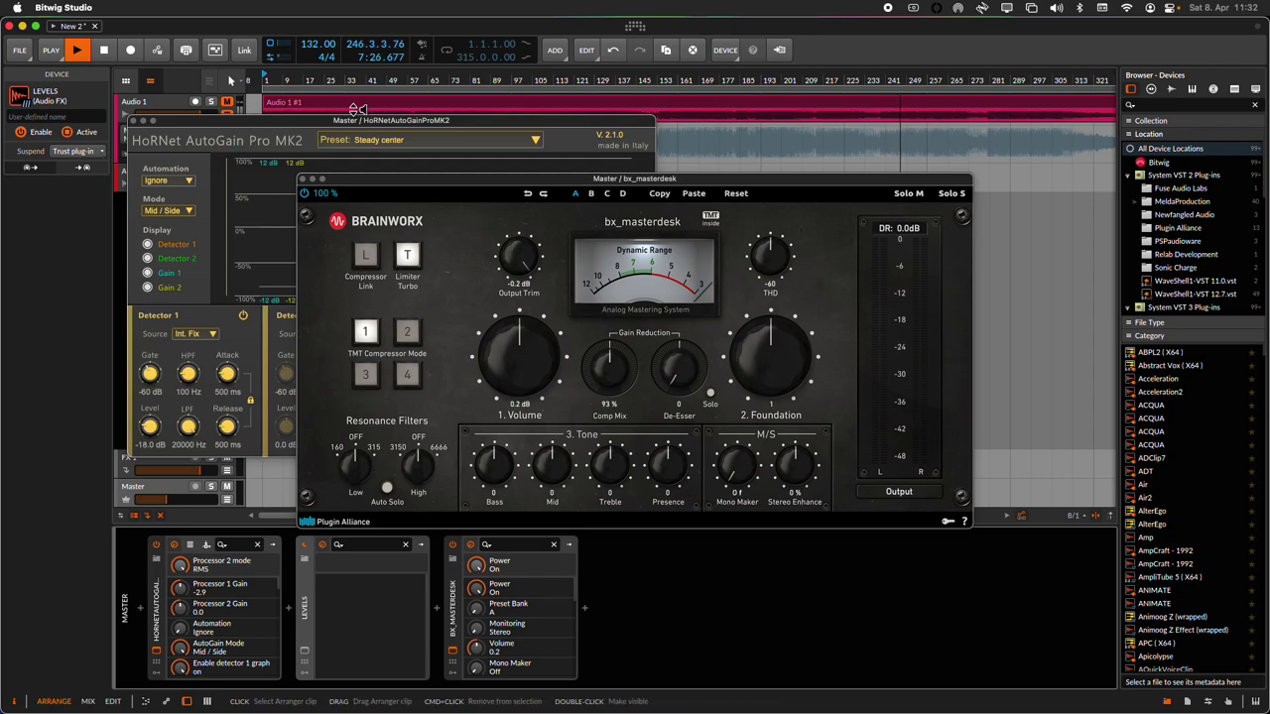
pyautogui.moveTo(353, 125); pyautogui.dragTo(1123, 87)
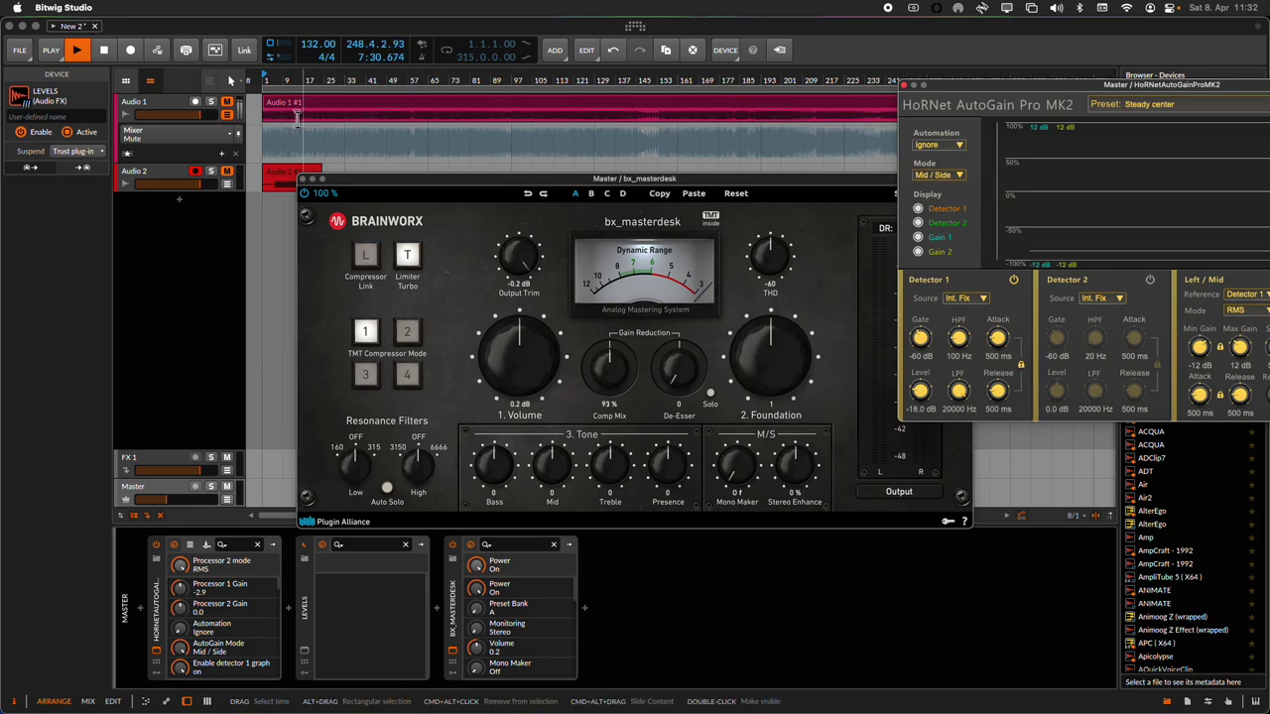